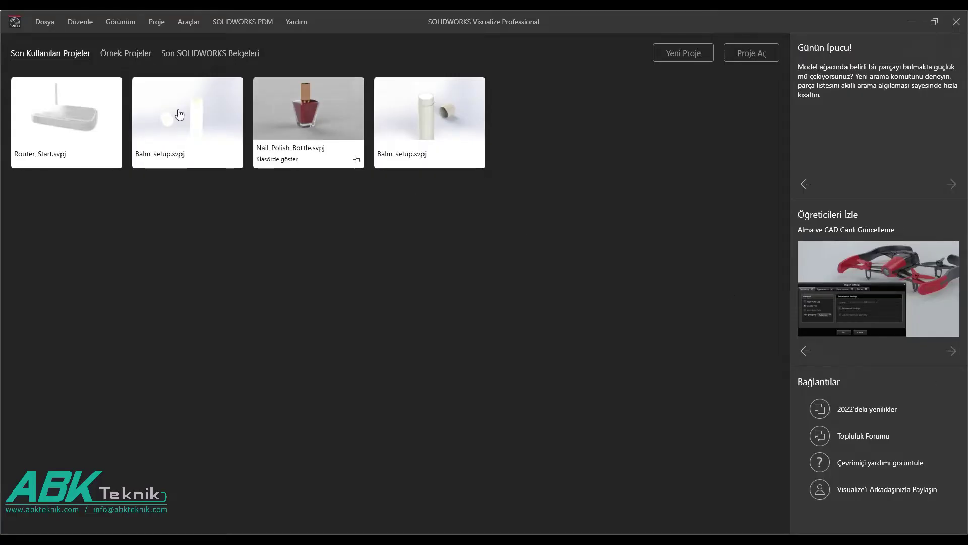
Open the Router_Start project file from the Case Study folder via File > Open Project
left_click(54, 23)
left_click(61, 54)
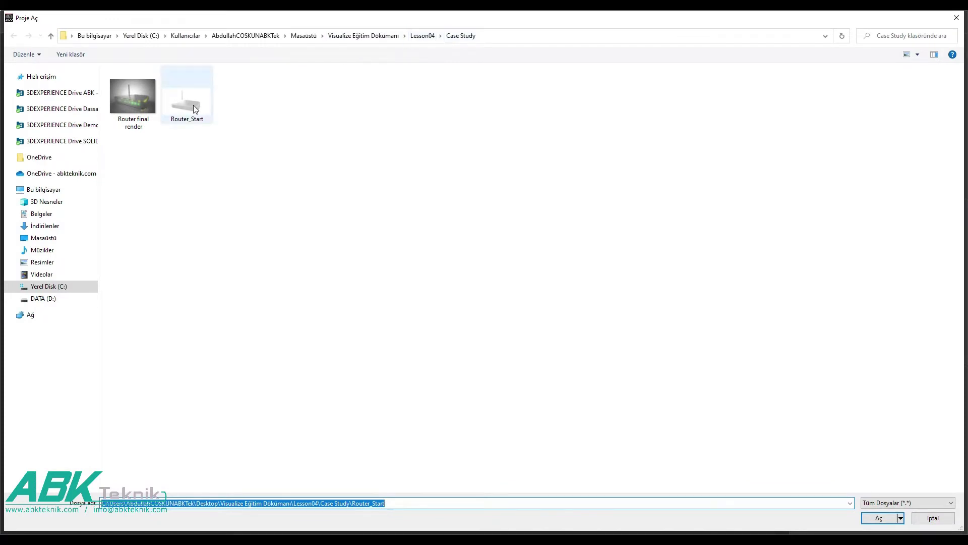
left_click(878, 518)
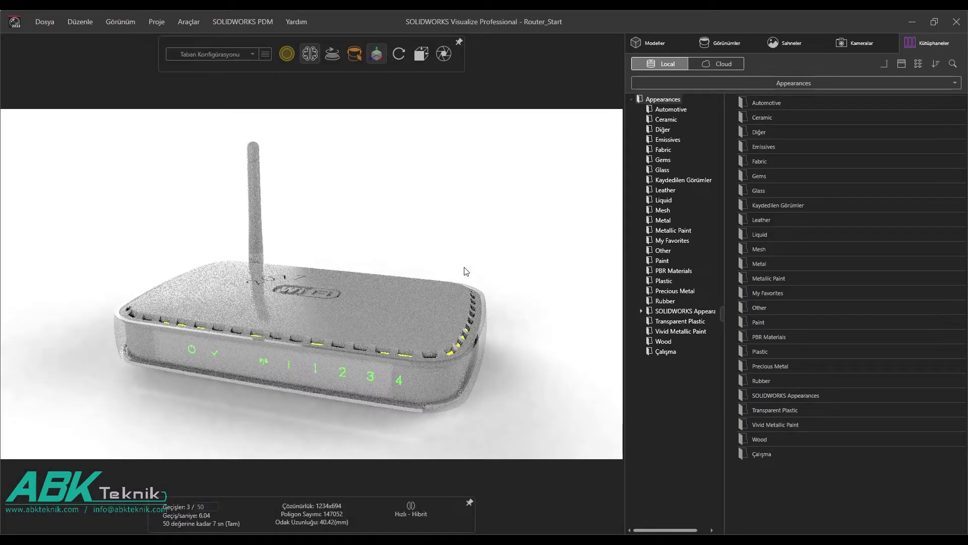
Unpin the render statistics HUD and show the Cameras list with Varsayılan Kamera's settings
left_click(470, 502)
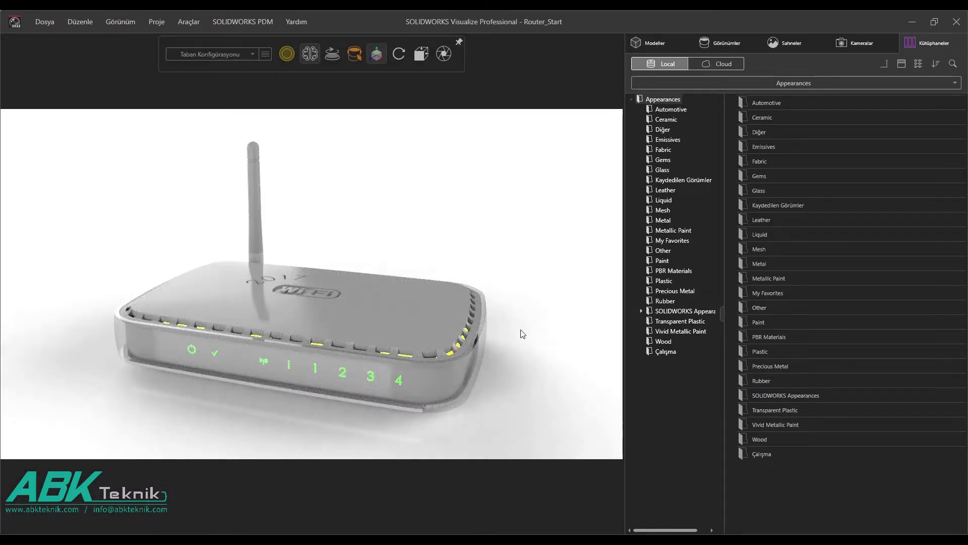
left_click(854, 46)
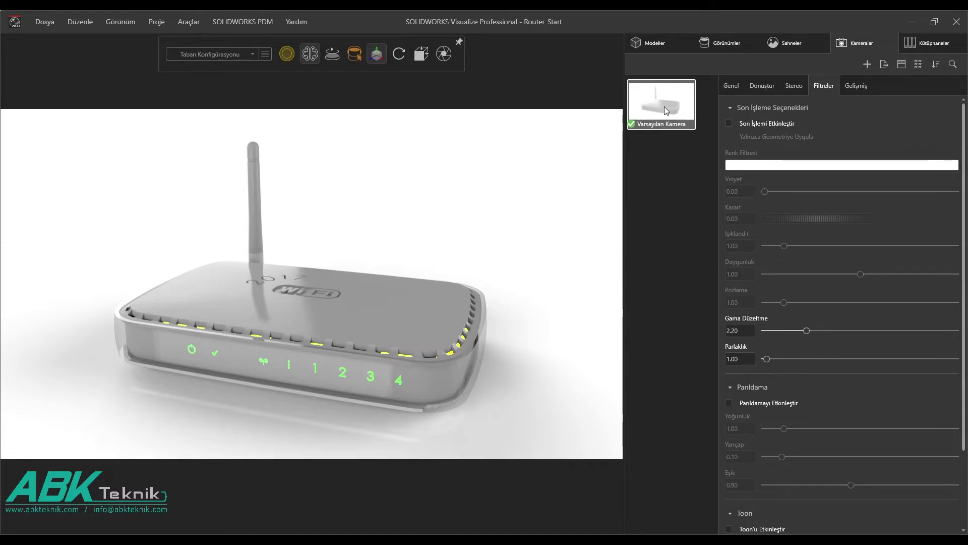
Add two new cameras, then delete the extra Kamera, keeping Default Camera 2
double_click(662, 168)
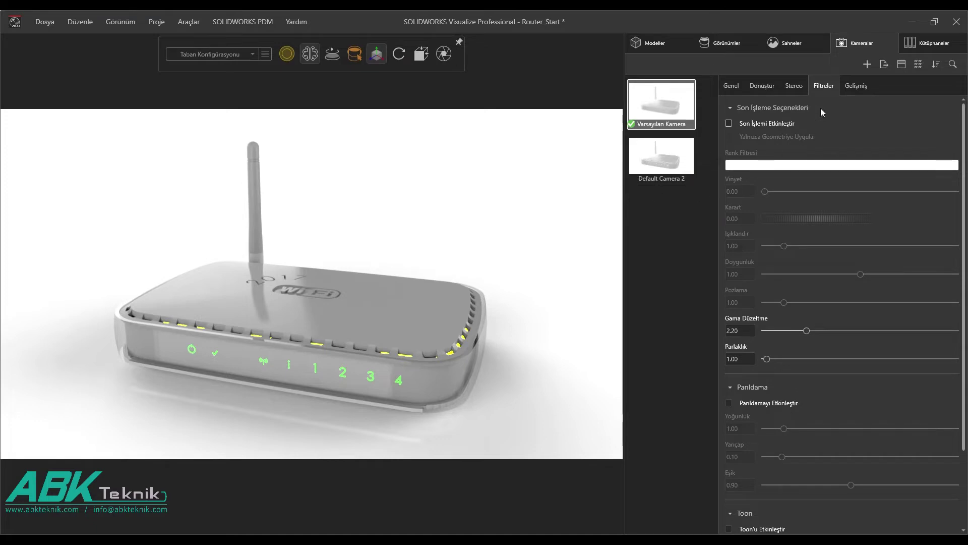
left_click(867, 64)
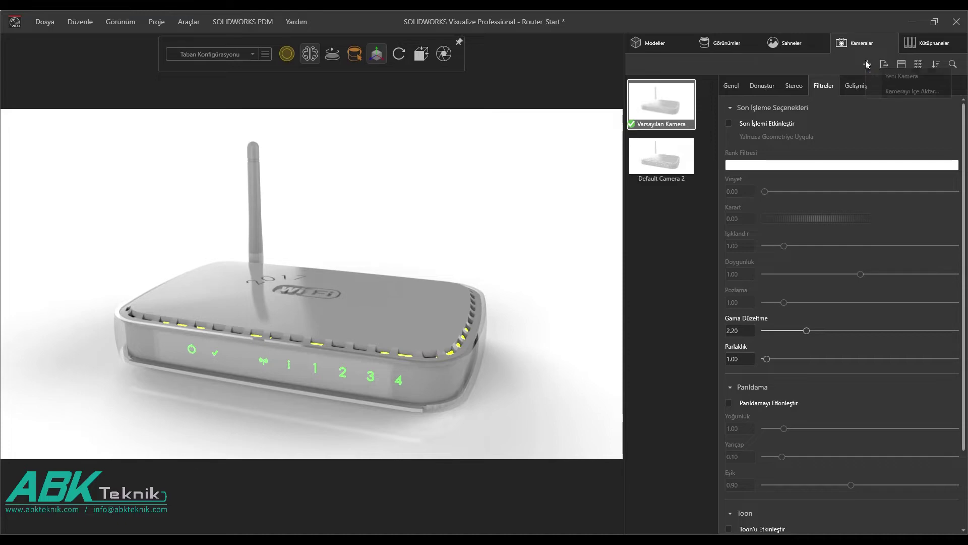
left_click(893, 76)
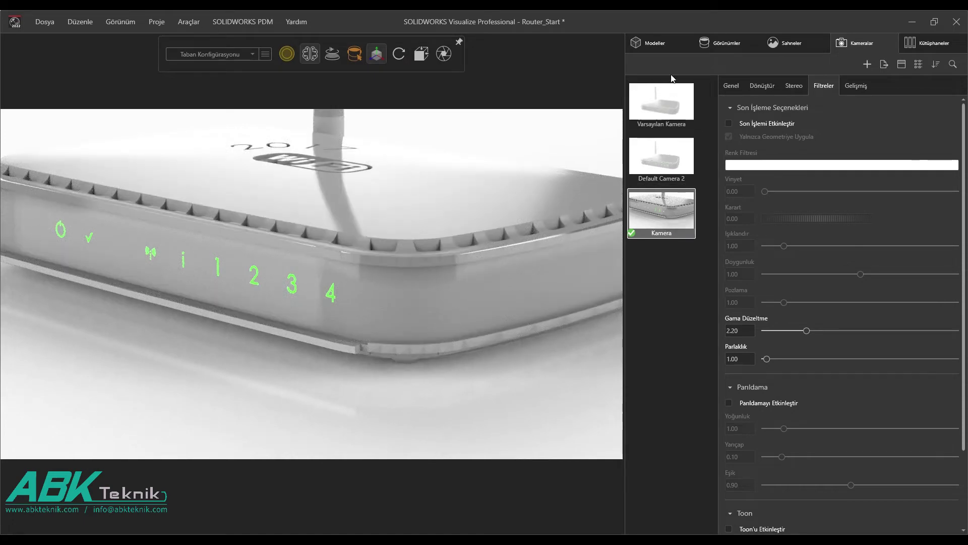
double_click(659, 104)
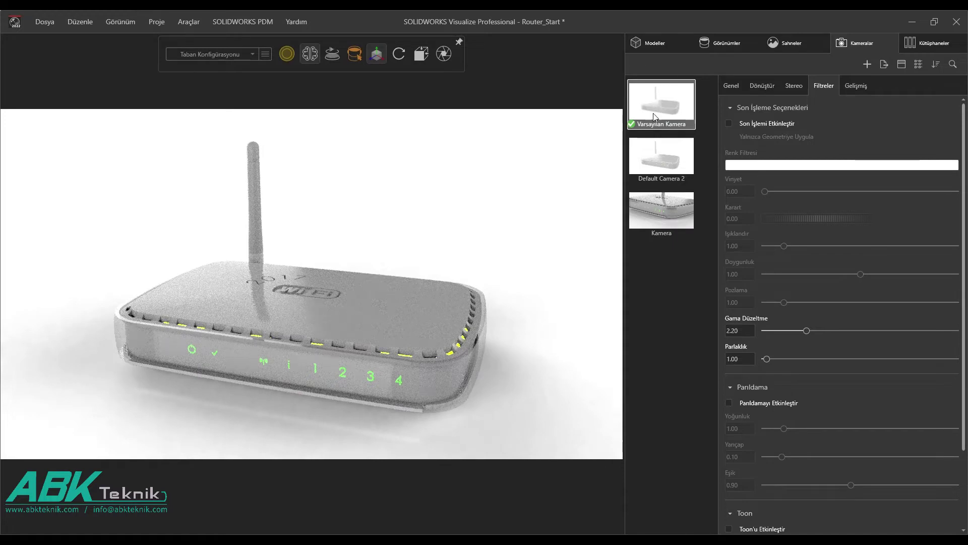
left_click(657, 205)
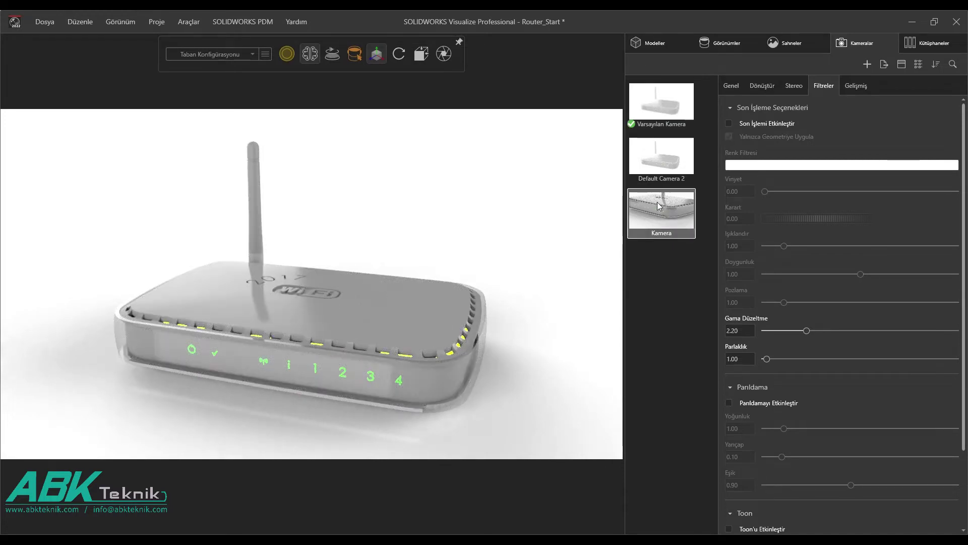
key("Delete")
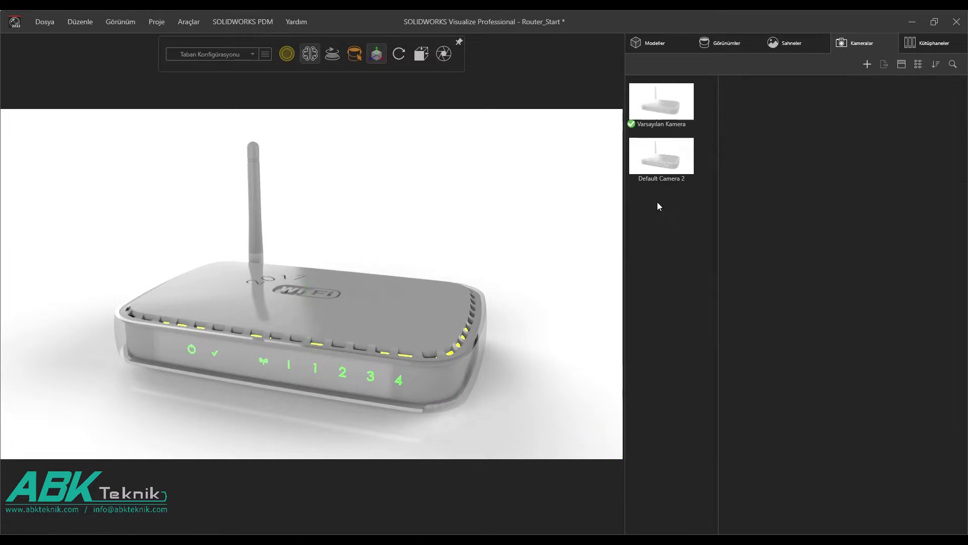
Activate Default Camera 2 and rename it to '2'
double_click(673, 160)
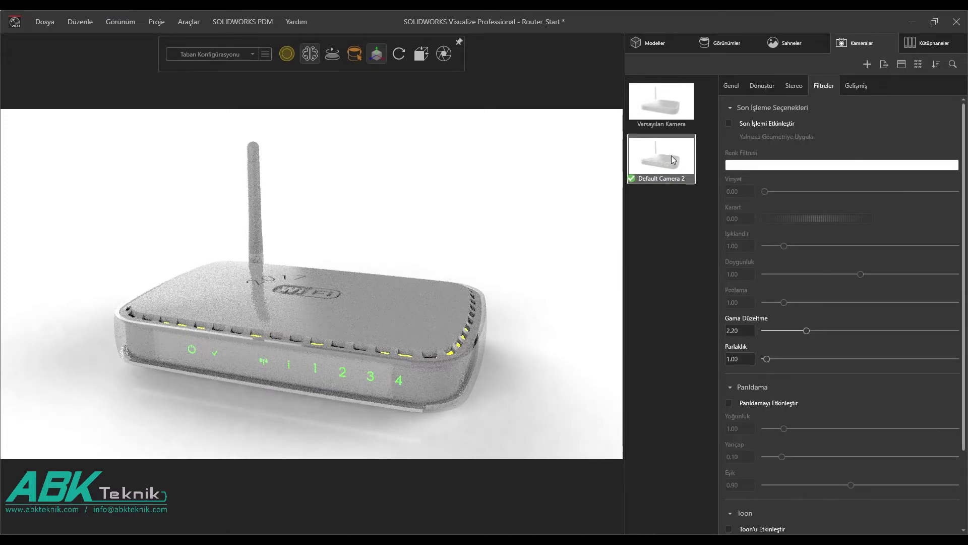
left_click(727, 88)
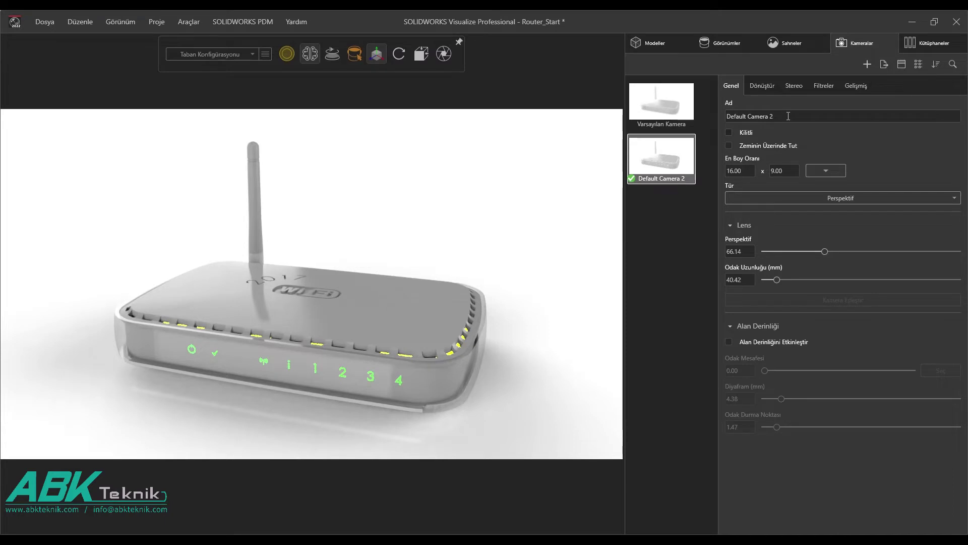
left_click_drag(789, 118, 709, 117)
type("2")
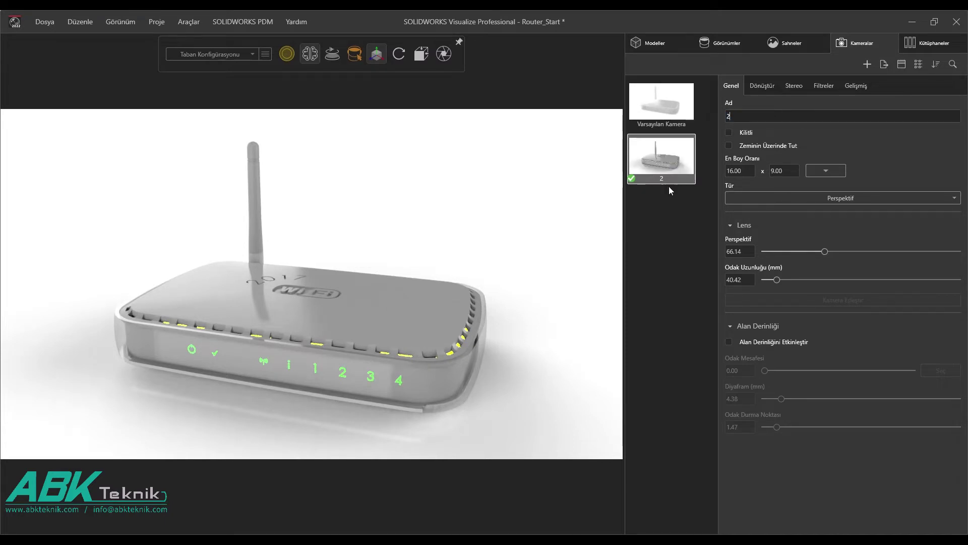
Orbit camera 2 to a new angle on the router and lock it
left_click(650, 212)
left_click_drag(511, 240, 471, 222)
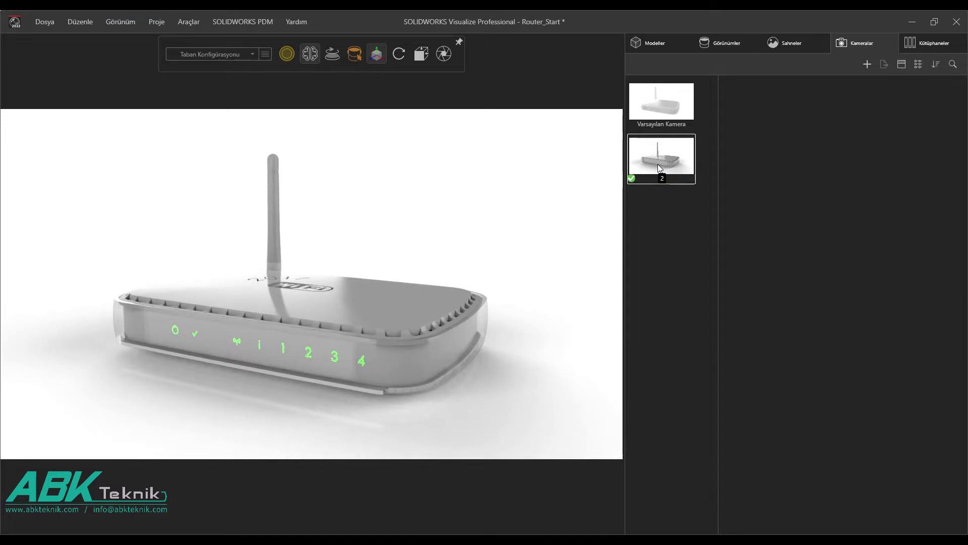
left_click(658, 167)
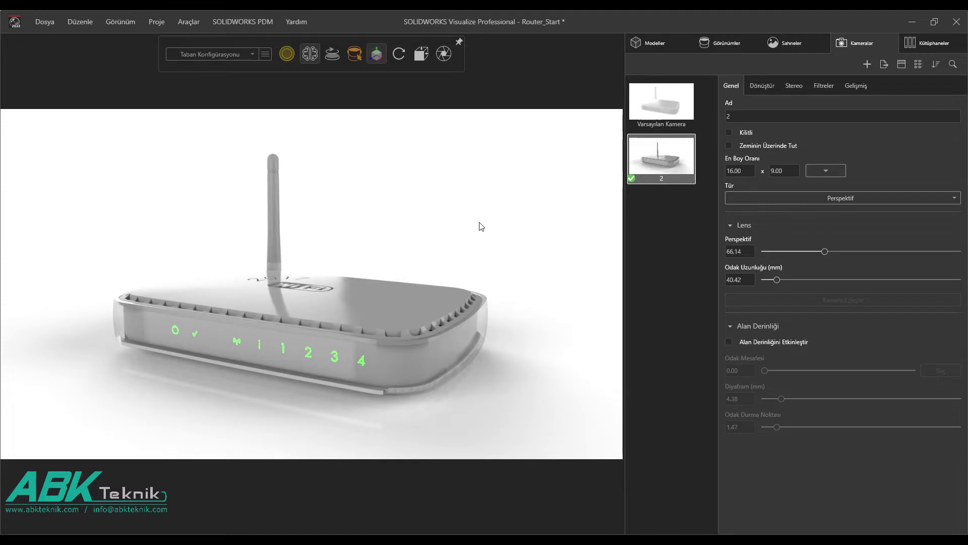
left_click(729, 132)
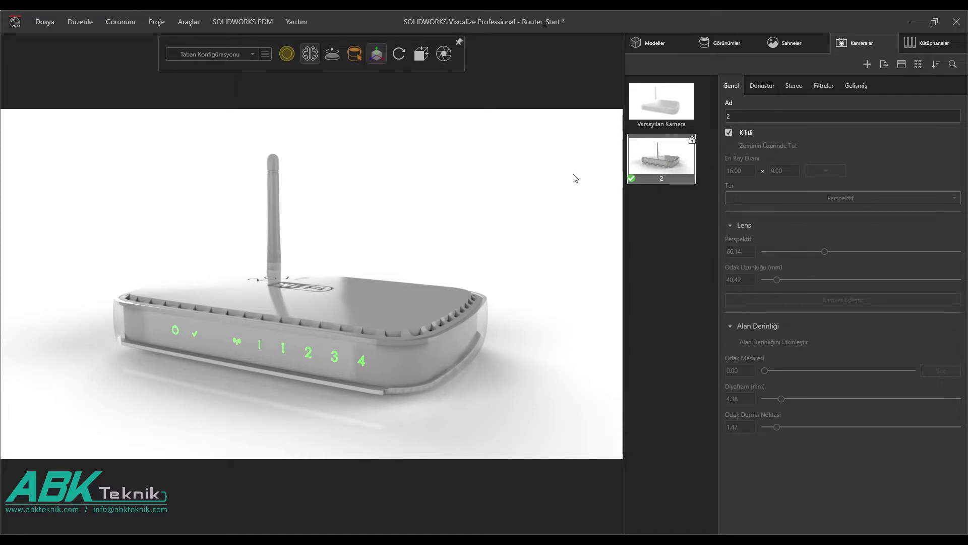
Unlock camera 2, orbit it to the router's rear ports, then open the output settings
left_click(728, 133)
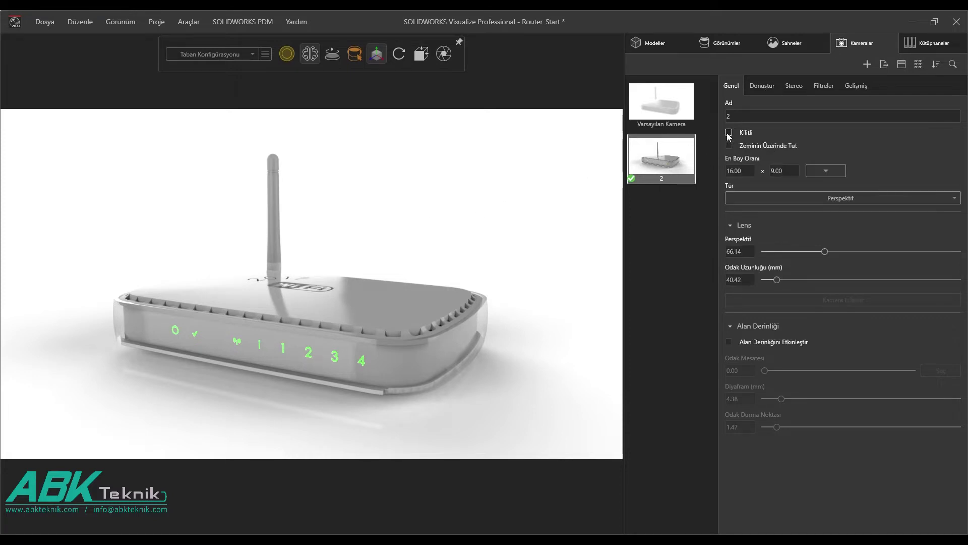
double_click(670, 112)
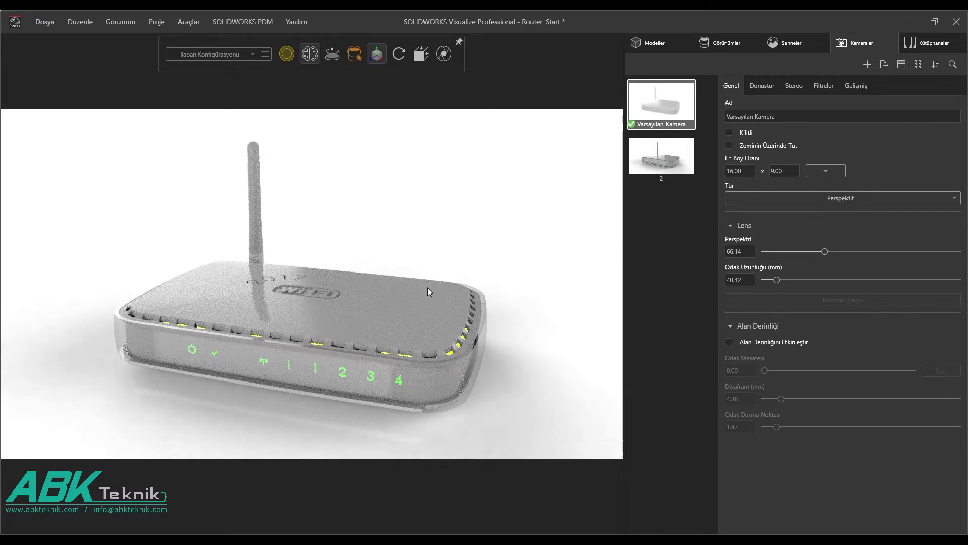
double_click(655, 159)
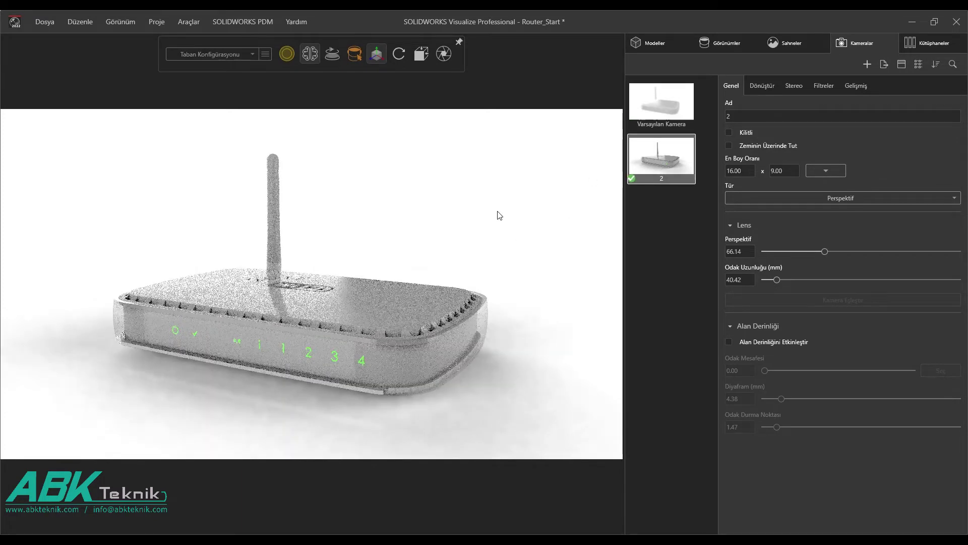
mouse_move(355, 271)
left_mouse_down()
mouse_move(107, 275)
mouse_move(304, 271)
mouse_move(380, 251)
left_mouse_up()
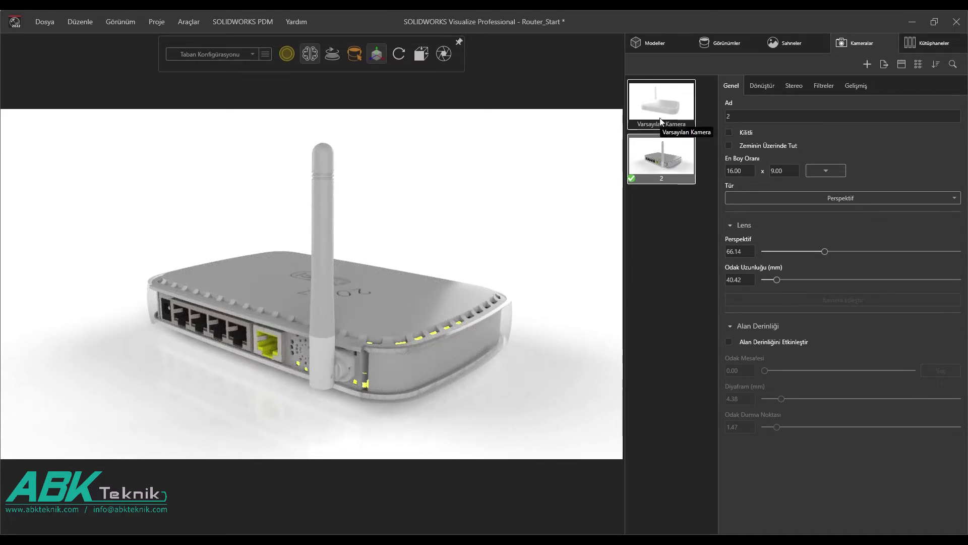
double_click(666, 102)
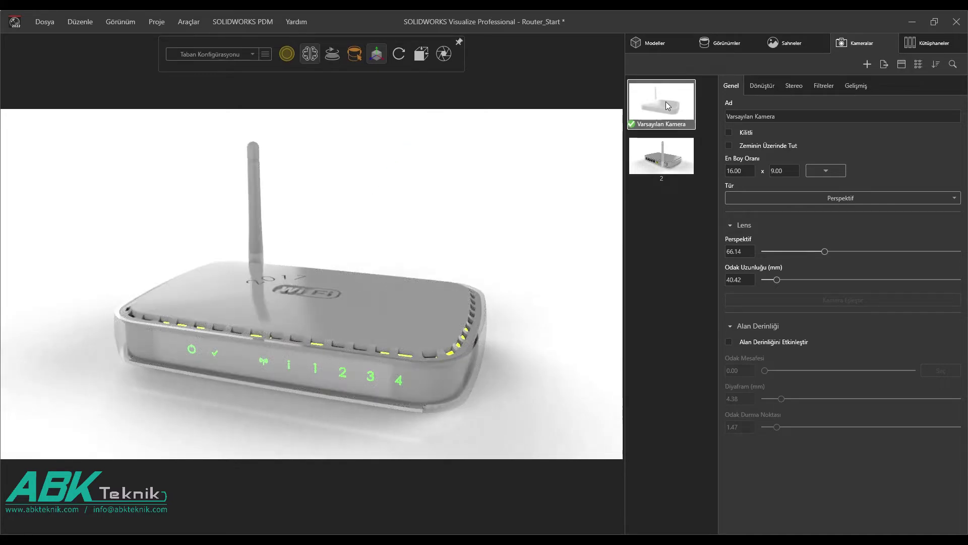
left_click(443, 58)
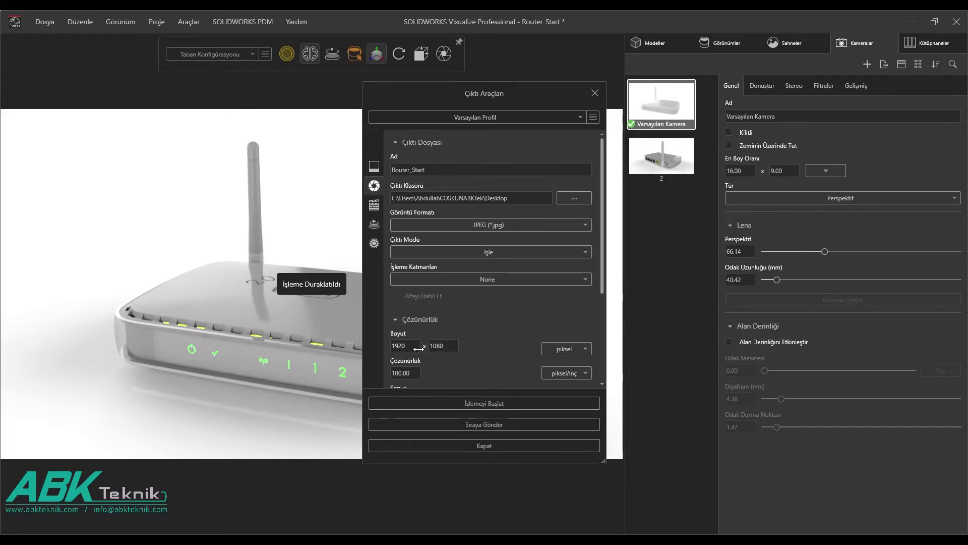
Set Varsayılan Kamera's aspect ratio to the TV 4:3 preset (4.00 x 3.00)
left_click(597, 90)
left_click(814, 170)
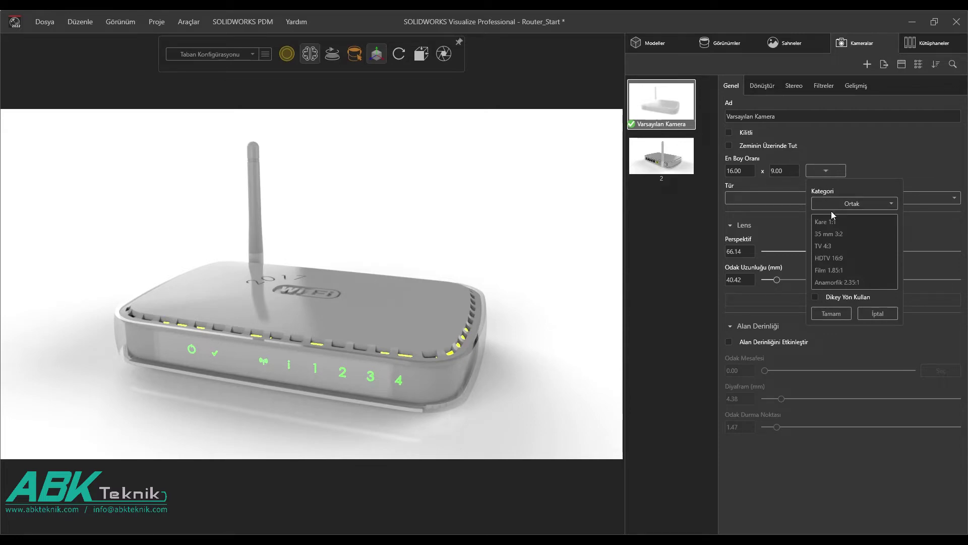
left_click(836, 246)
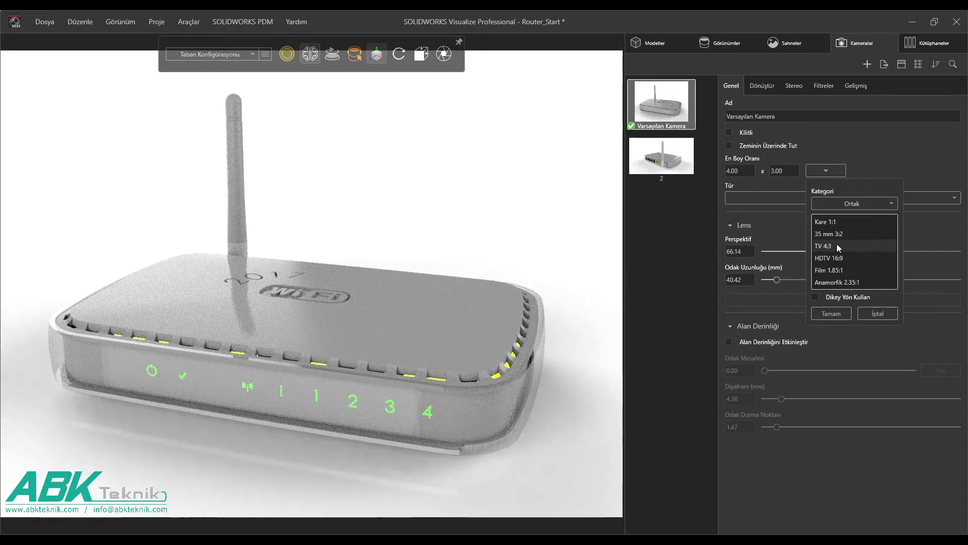
left_click(831, 314)
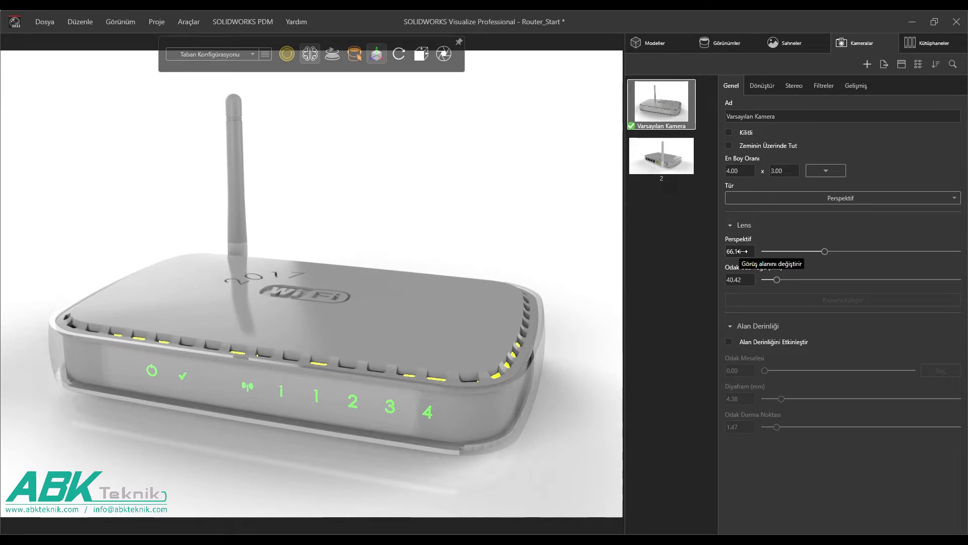
Widen the field of view to 105.24, orbit the router, and show the Transform settings
left_click(749, 252)
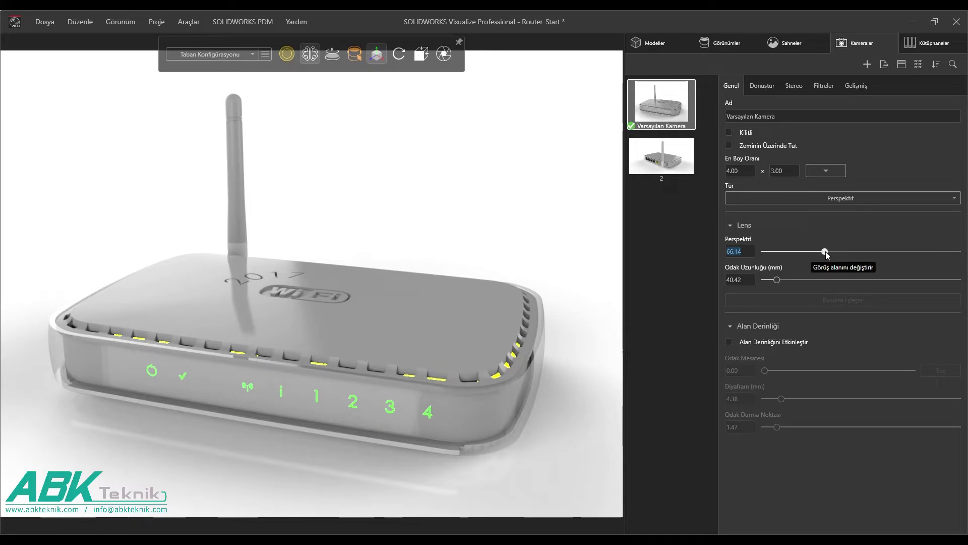
left_click_drag(819, 253, 864, 252)
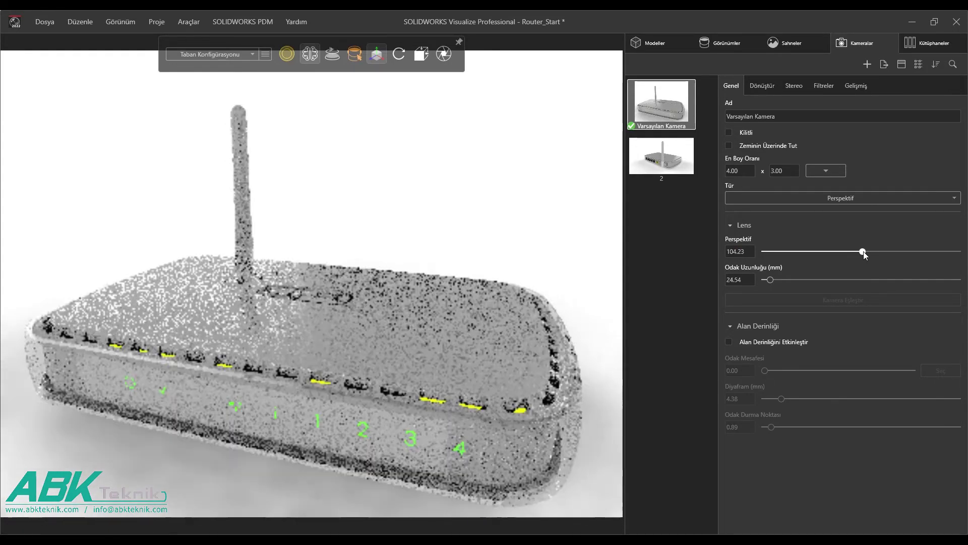
left_click_drag(504, 288, 536, 292)
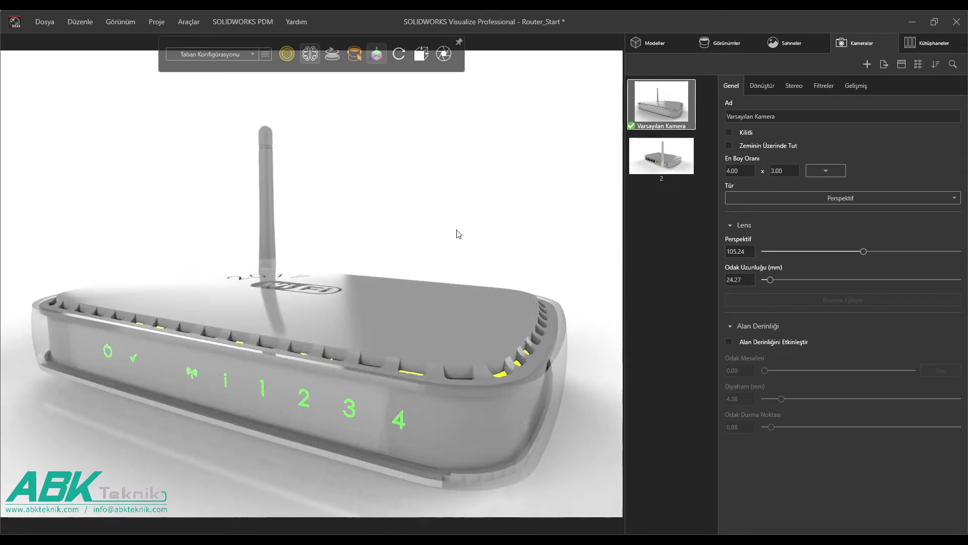
left_click(761, 87)
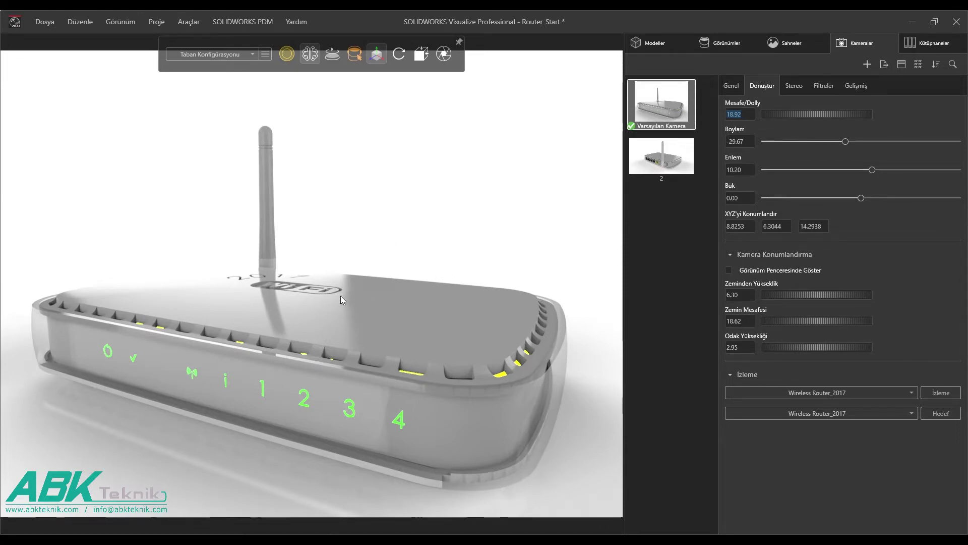
Dolly the camera out to 23.36 and set longitude -34.40, latitude 11.83
scroll(340, 295, "down", 2)
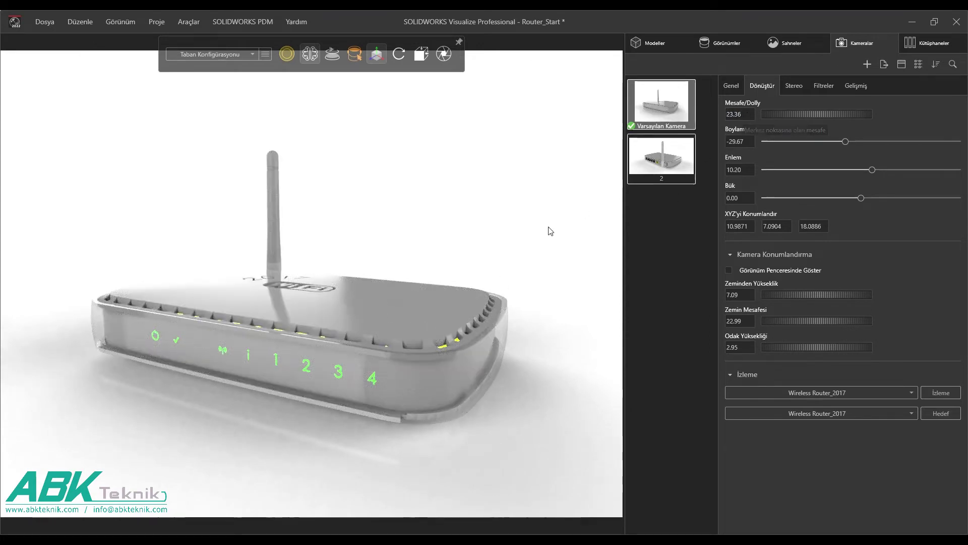
mouse_move(845, 140)
left_mouse_down()
mouse_move(825, 142)
mouse_move(861, 145)
mouse_move(838, 147)
left_mouse_up()
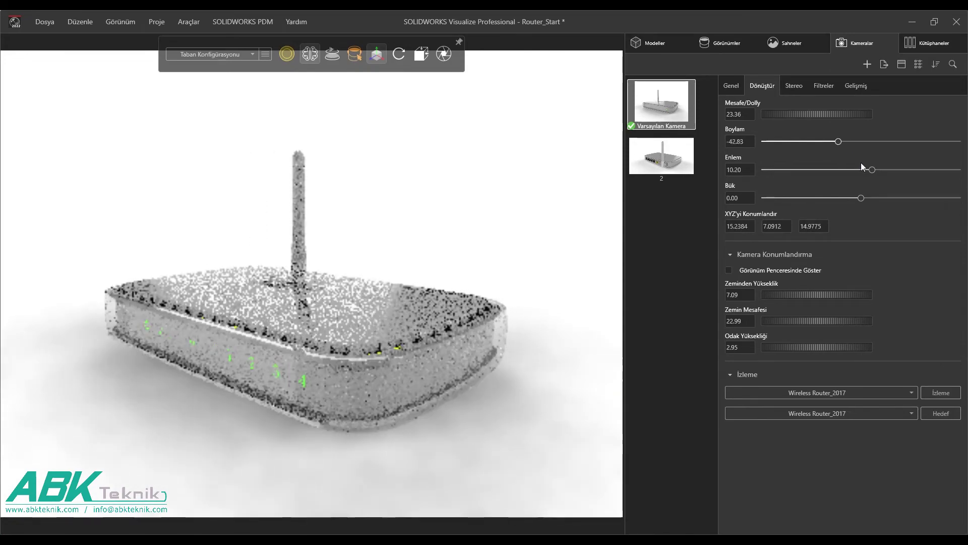
mouse_move(872, 169)
left_mouse_down()
mouse_move(858, 169)
mouse_move(867, 170)
left_mouse_up()
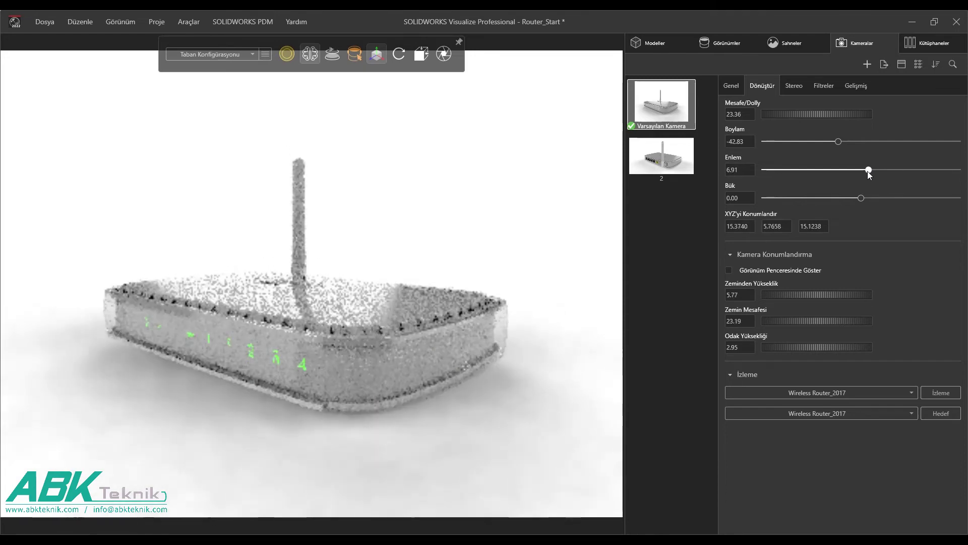
left_click_drag(868, 170, 865, 170)
mouse_move(326, 224)
left_mouse_down()
mouse_move(352, 230)
mouse_move(355, 245)
left_mouse_up()
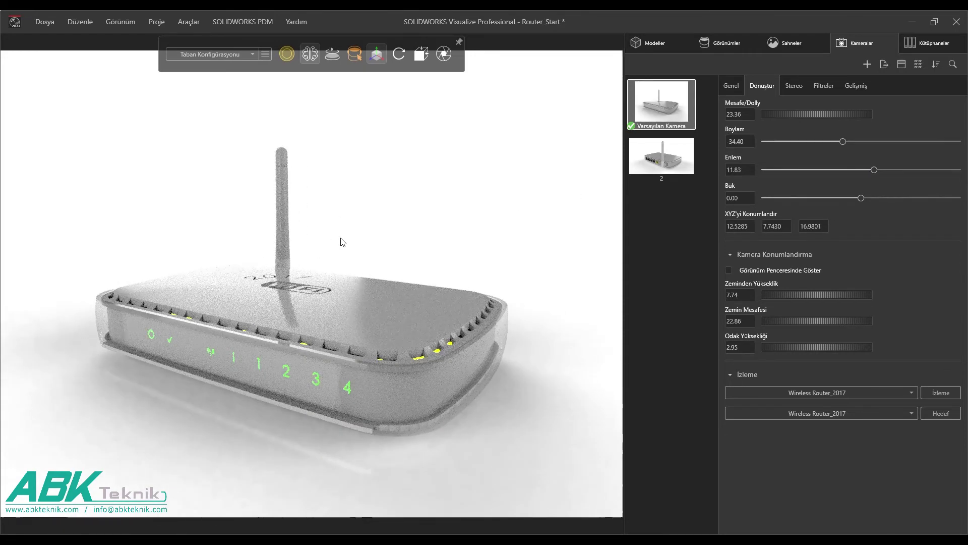
Dolly slightly closer, toggle the rule-of-thirds grid on and off, and return to General settings
scroll(273, 263, "up", 2)
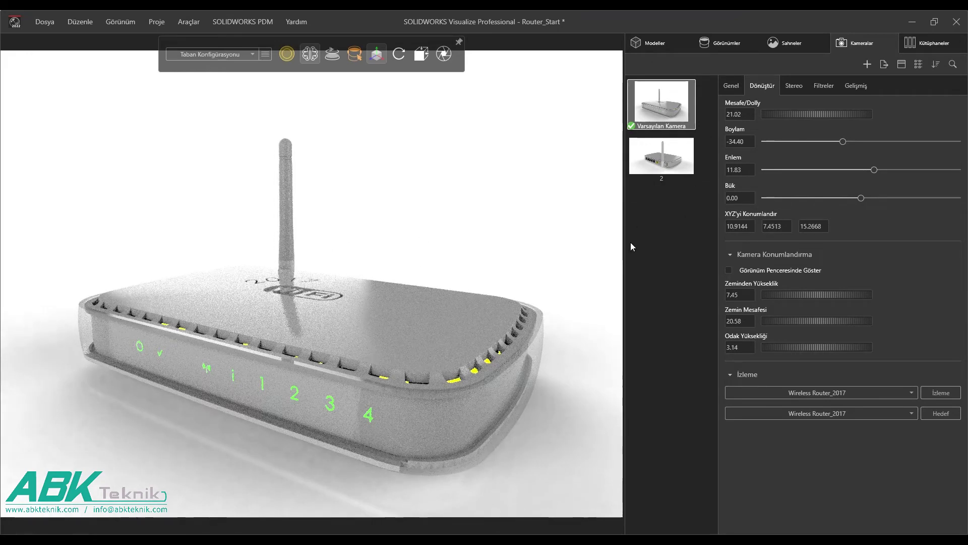
left_click(846, 86)
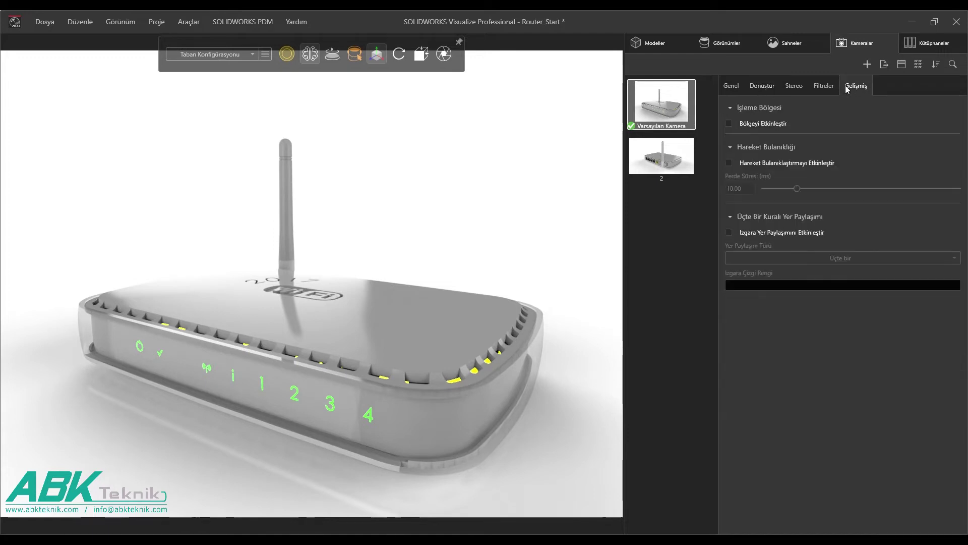
left_click(754, 235)
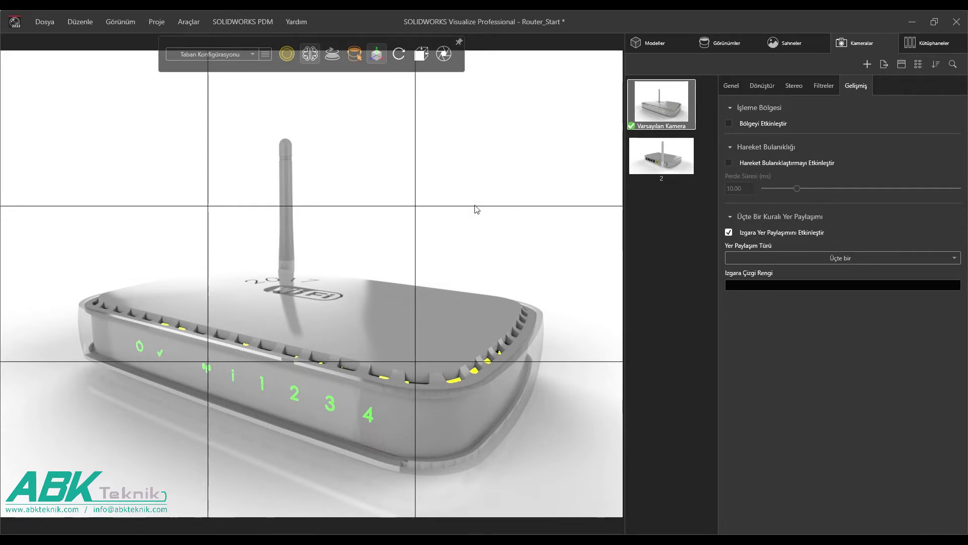
left_click(729, 233)
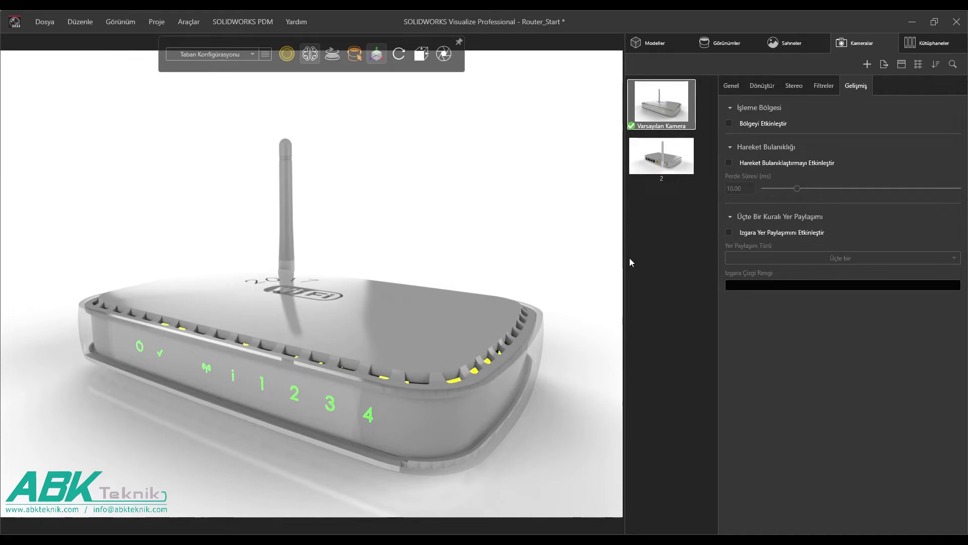
left_click(732, 86)
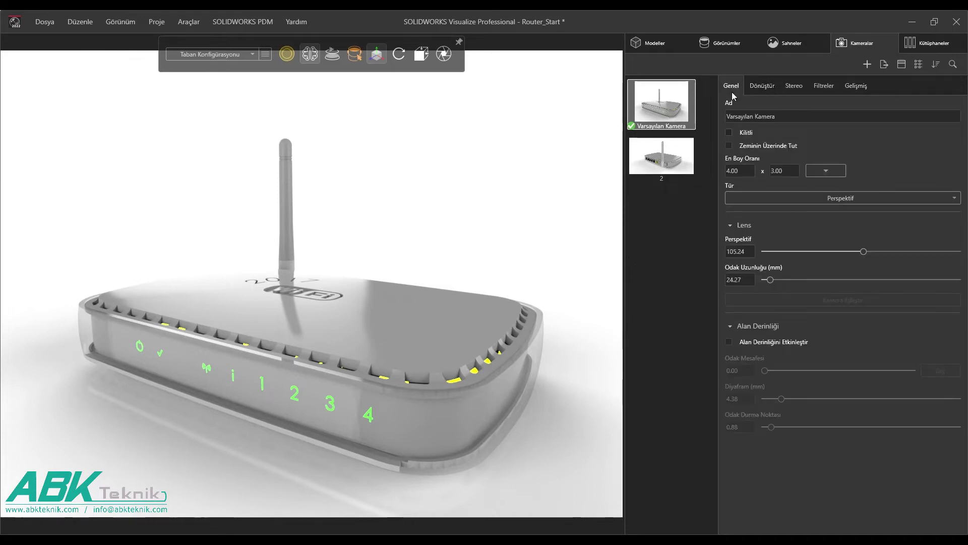
Try depth of field with 12.26 focus distance and 50 mm aperture, then disable it
left_click(761, 341)
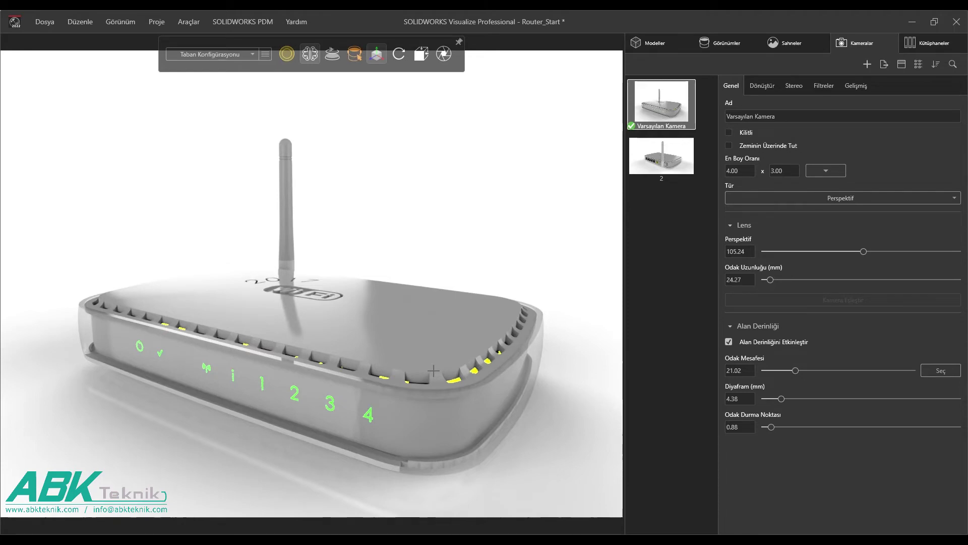
left_click(431, 371)
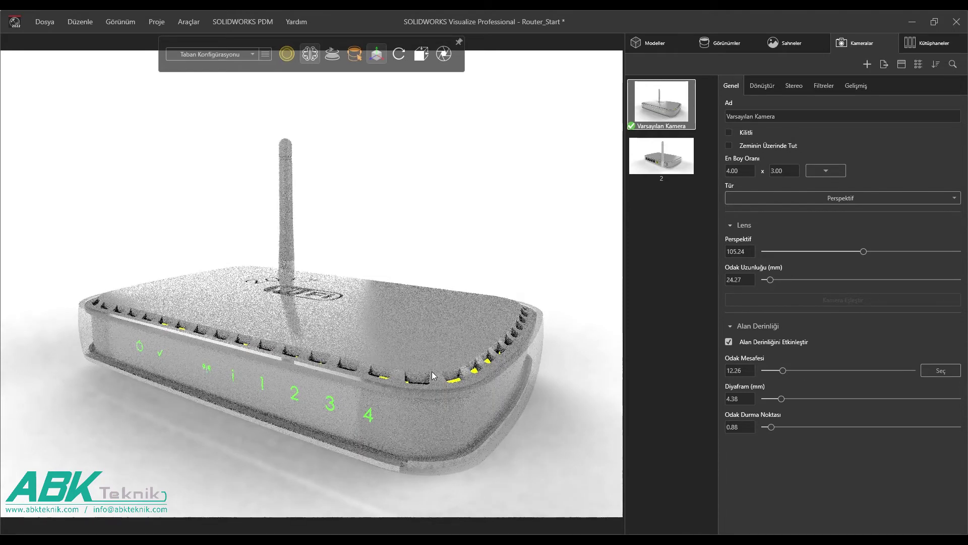
left_click_drag(780, 398, 964, 402)
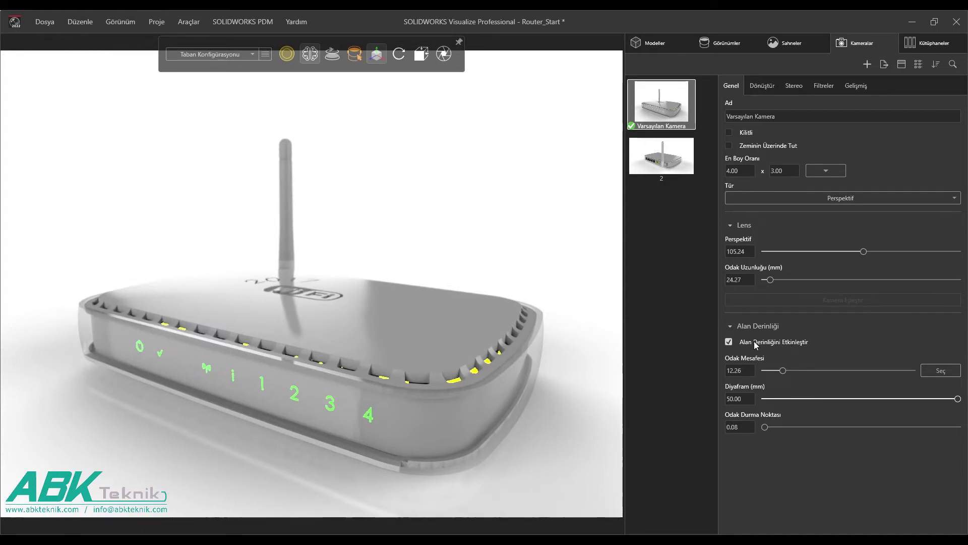
left_click(728, 341)
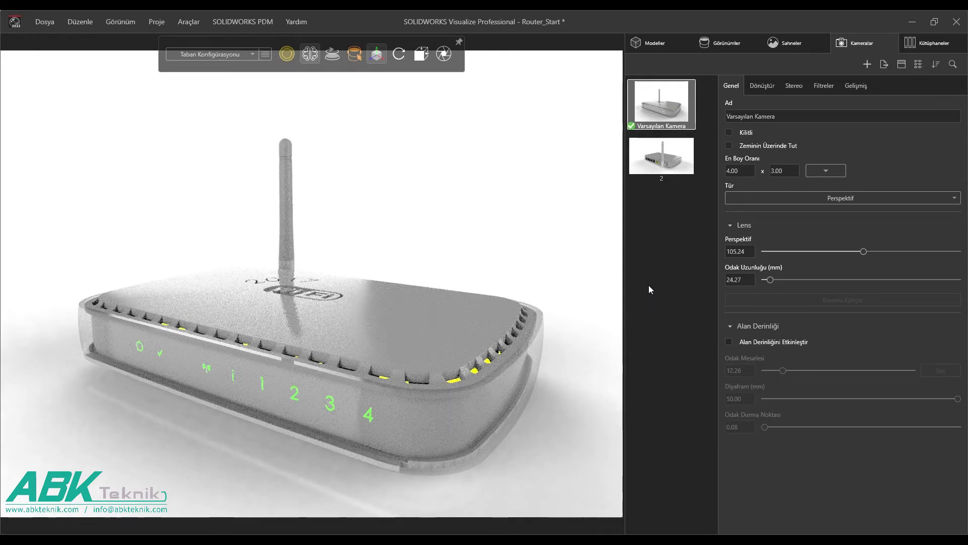
left_click(818, 86)
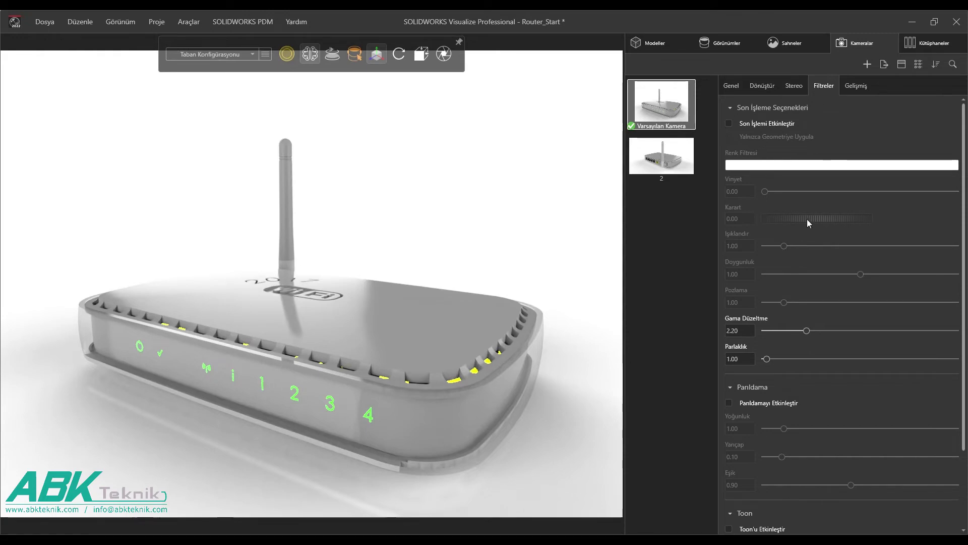
left_click(767, 406)
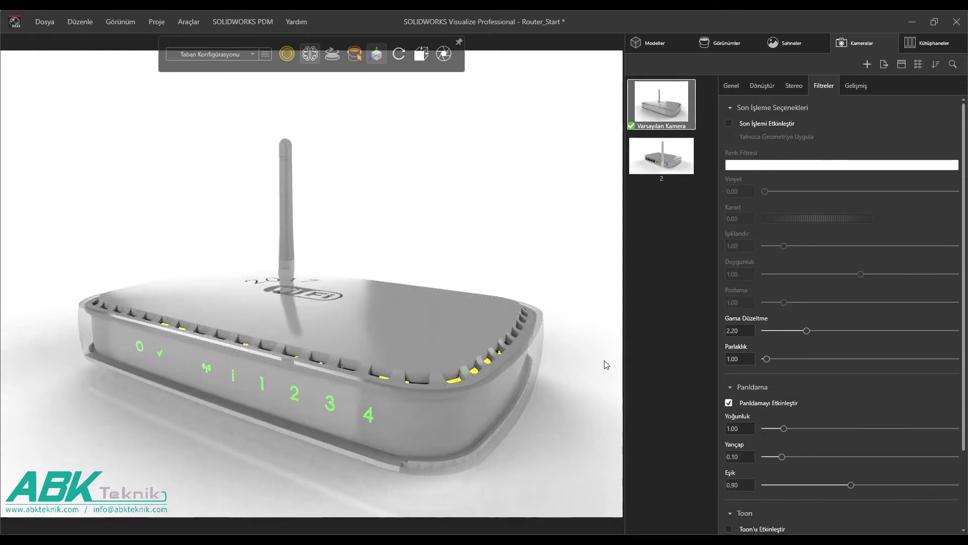
left_click_drag(456, 241, 455, 249)
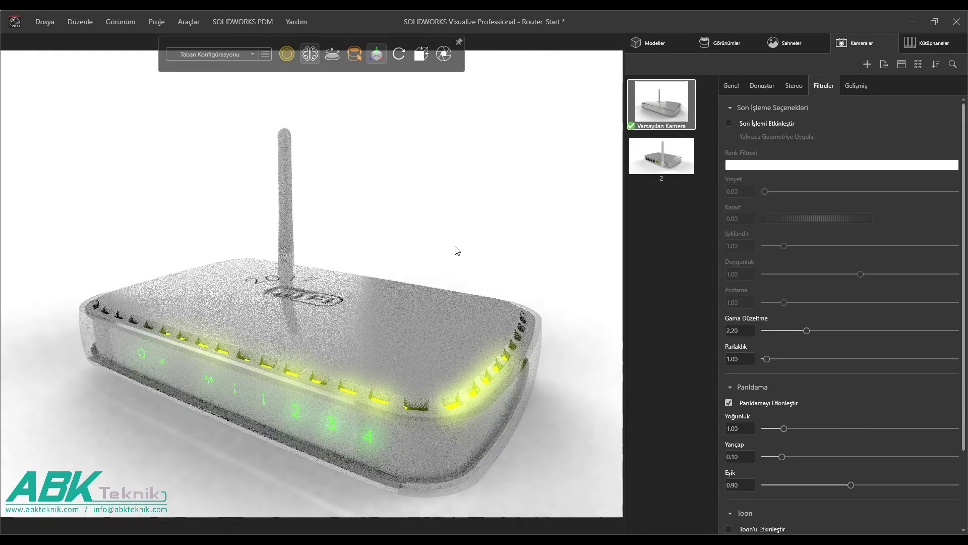
left_click(712, 47)
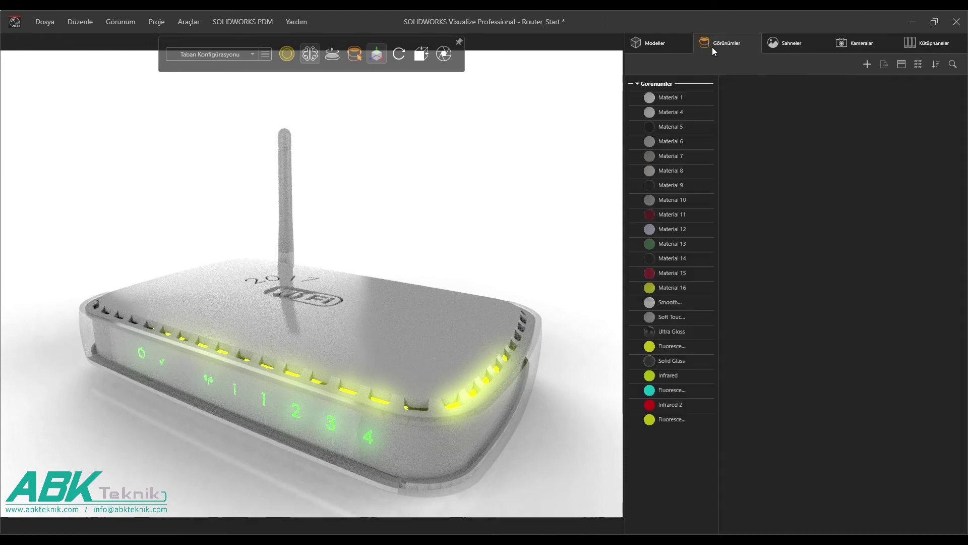
left_click(451, 405)
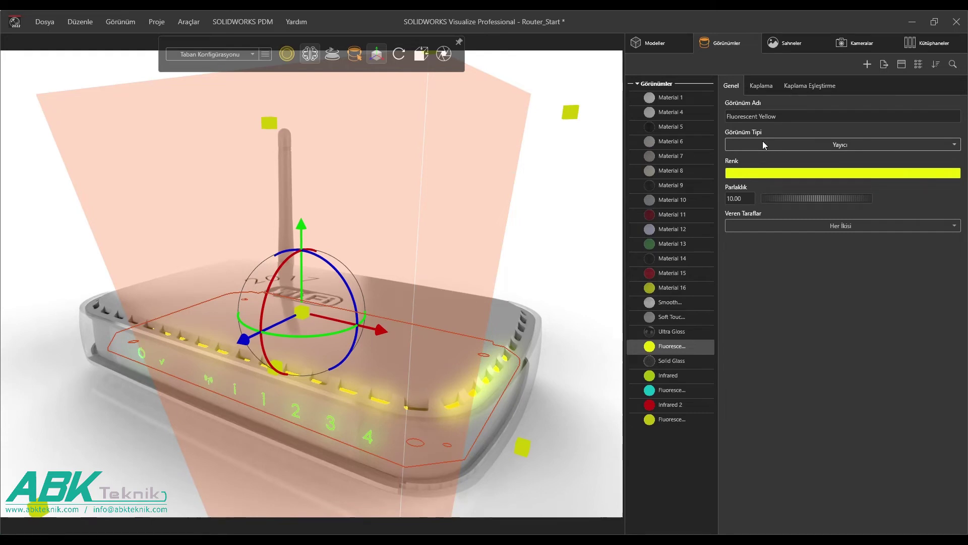
left_click(563, 190)
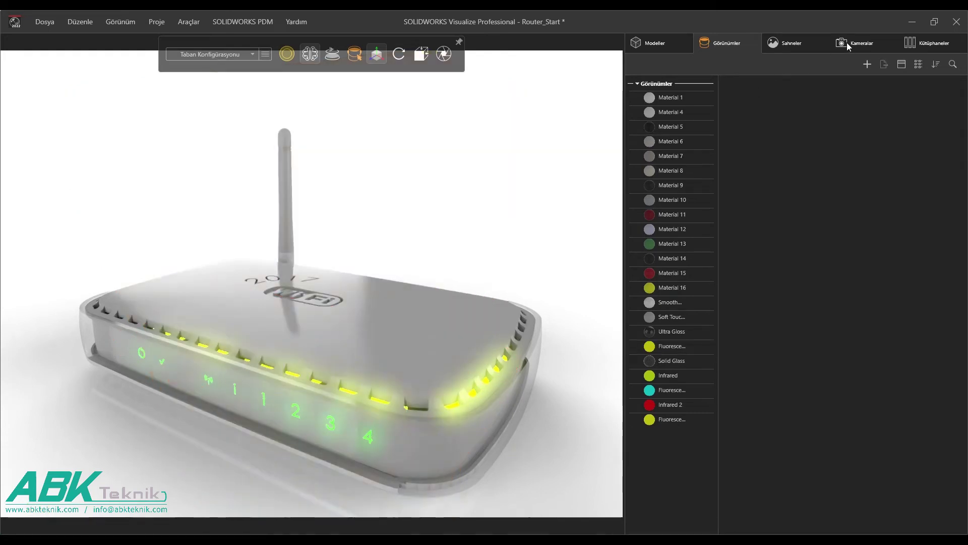
left_click(846, 42)
left_click(777, 403)
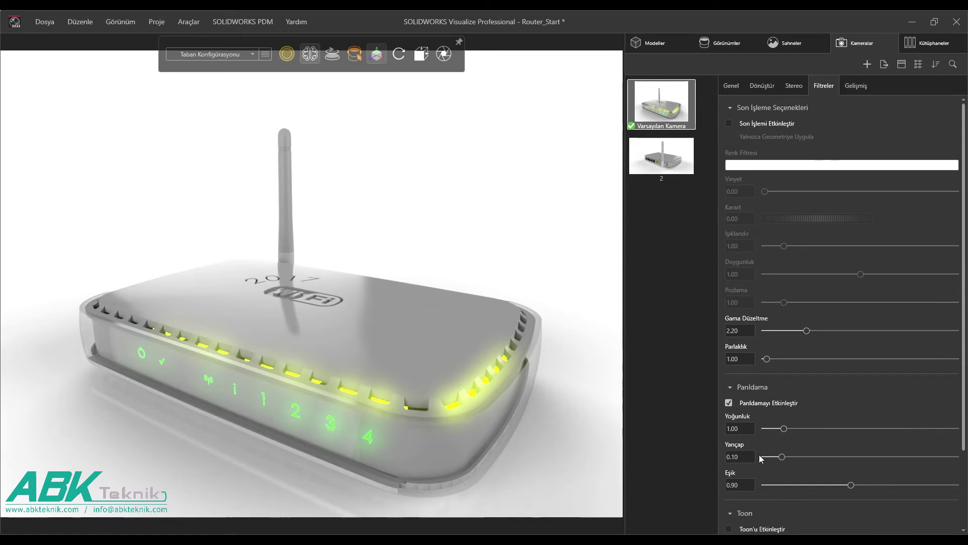
Reduce the Varsayılan Kamera bloom glow radius (Yarıçap) to 0.09
left_click_drag(779, 460, 772, 459)
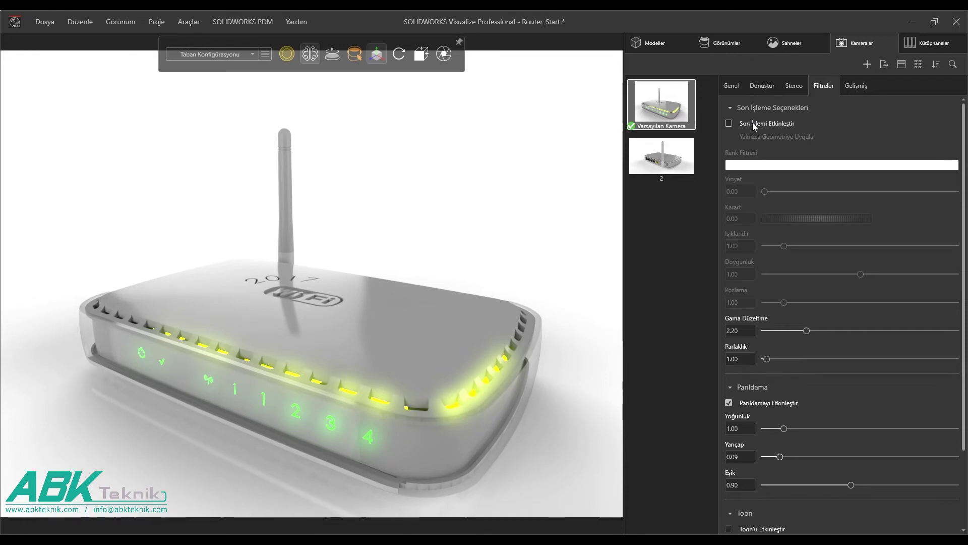
Enable camera post-processing with vignette 10 and Işıklandır 1.5
left_click(753, 123)
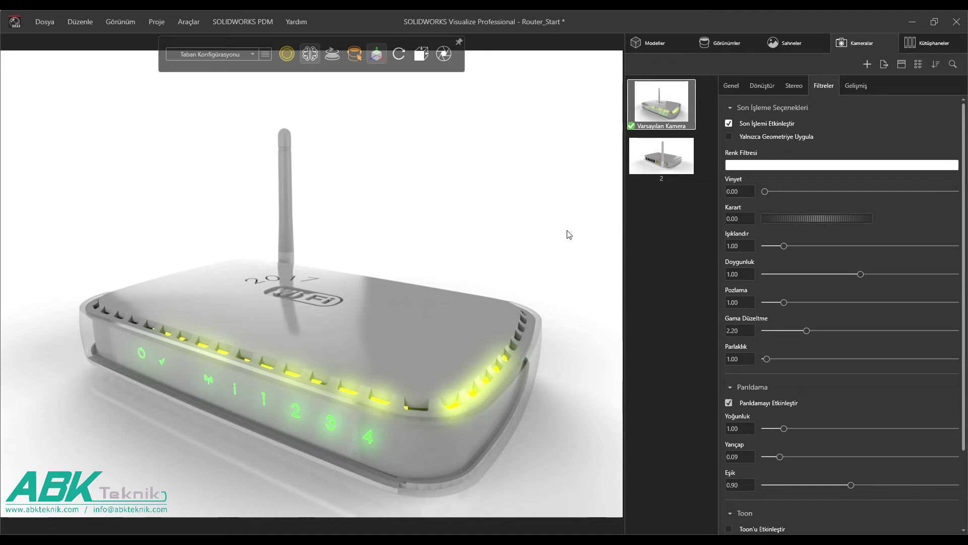
left_click(740, 193)
type("10")
key("Return")
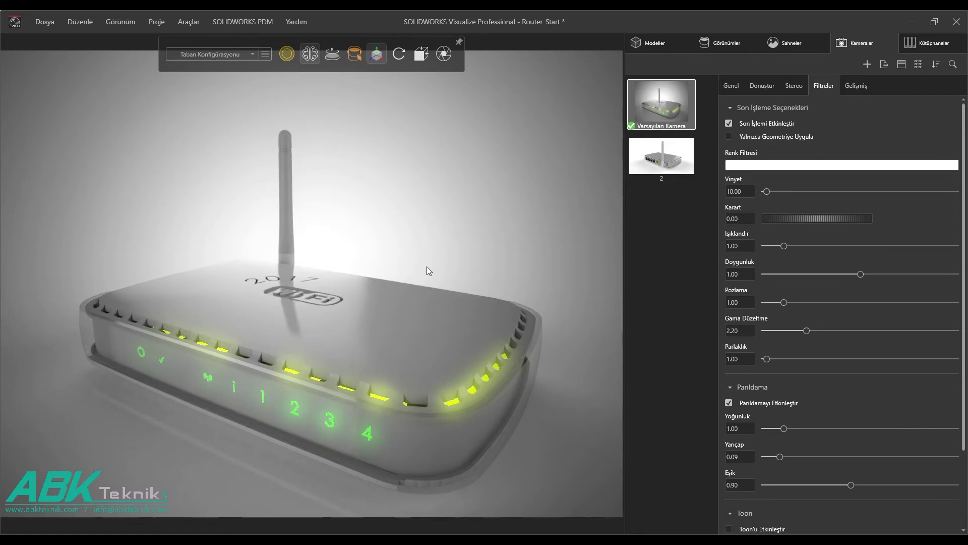
left_click(745, 246)
type("1.5")
key("Return")
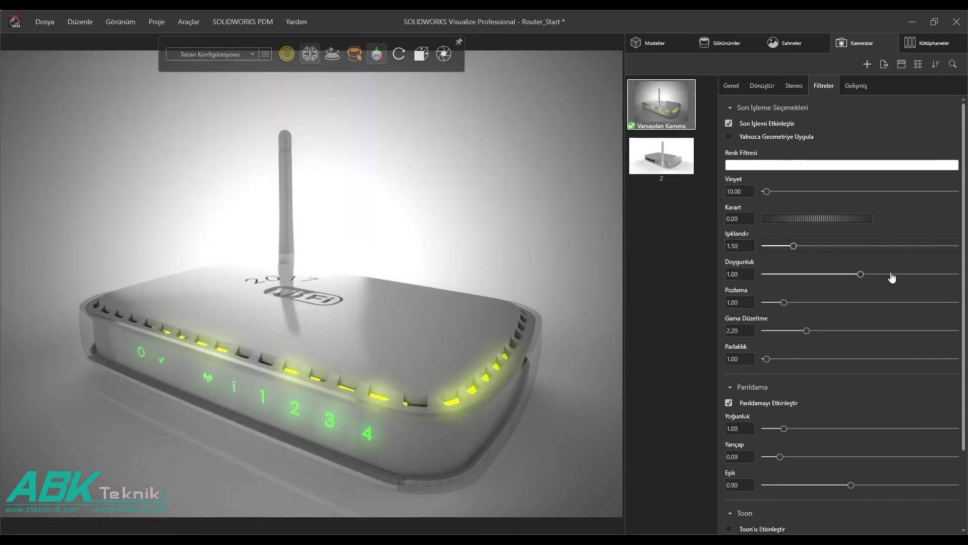
Raise saturation to 1.64 and set brightness (Parlaklık) to 1.2
left_click(912, 276)
left_click(920, 274)
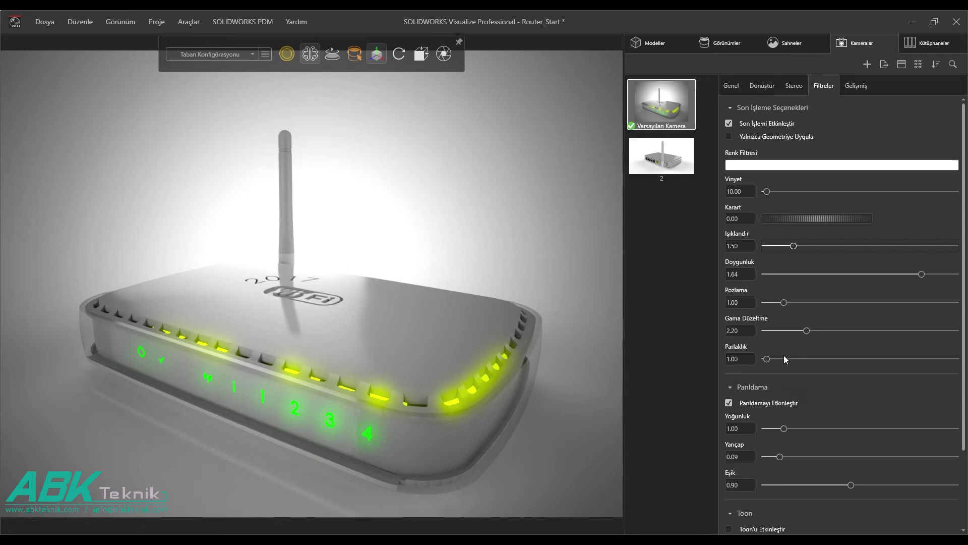
double_click(743, 361)
type("1.2")
key("Return")
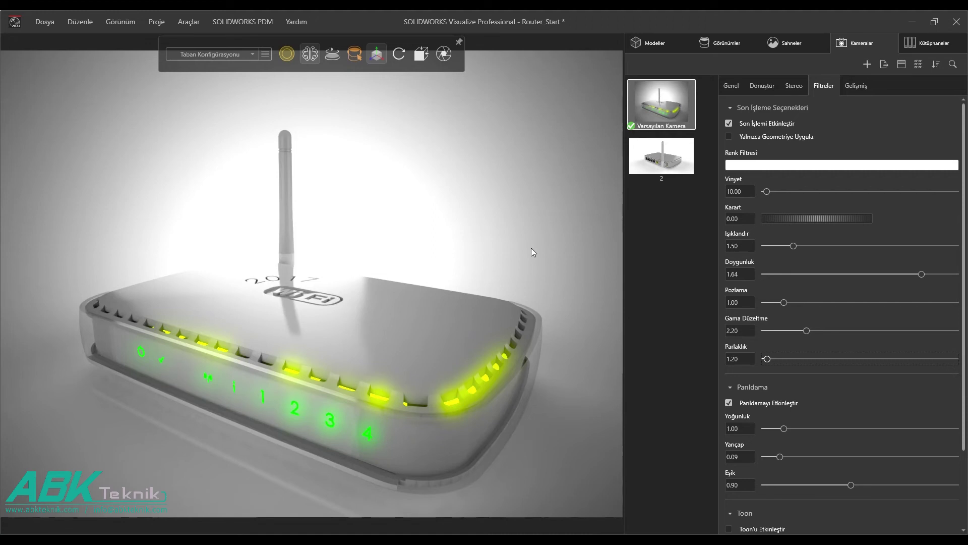
left_click_drag(963, 340, 962, 421)
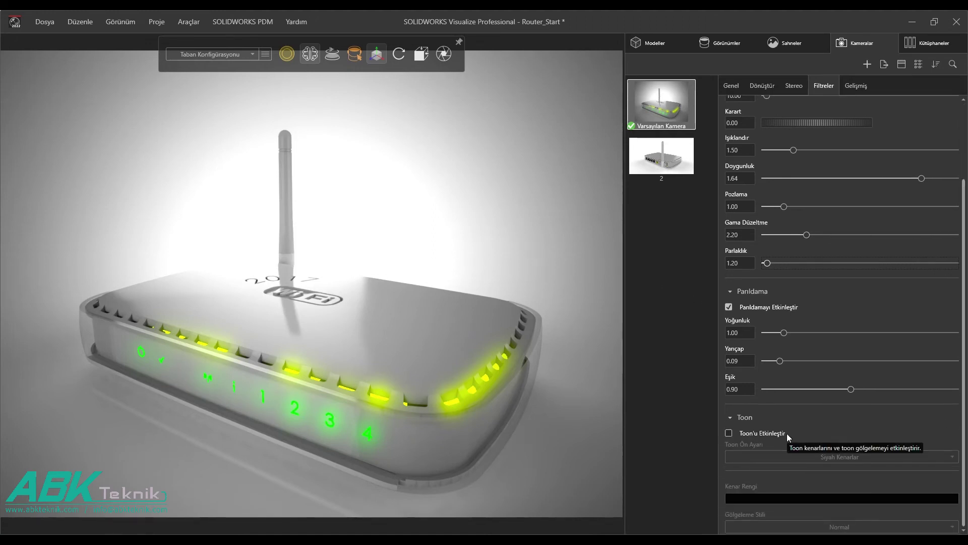
Enable the toon filter, trying Siyah Üzerine Beyaz then Beyaz Üzerine Siyah presets
left_click(785, 433)
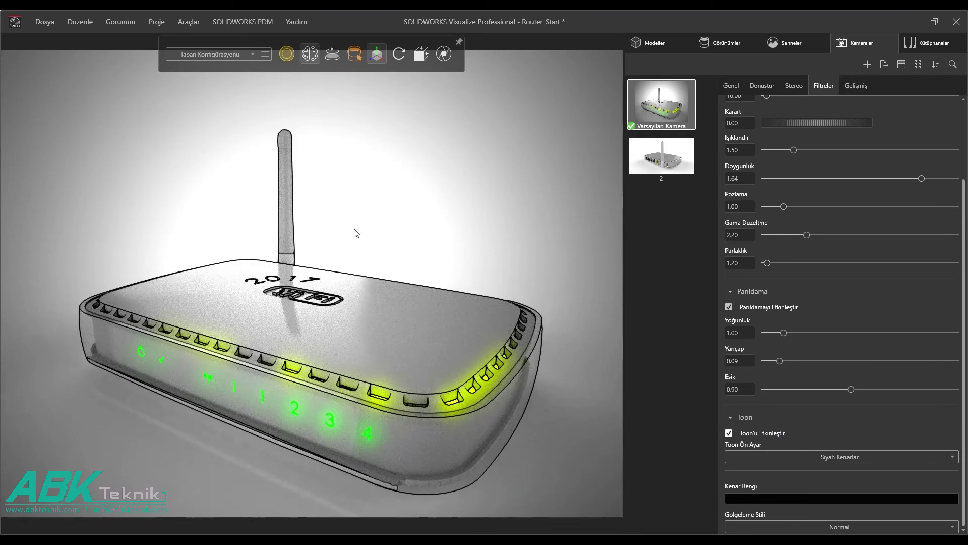
left_click(756, 457)
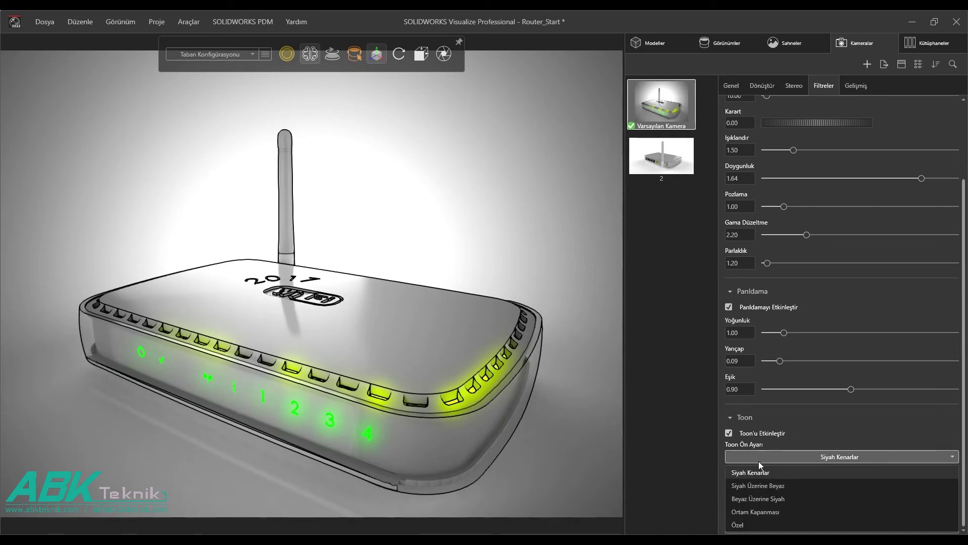
left_click(780, 488)
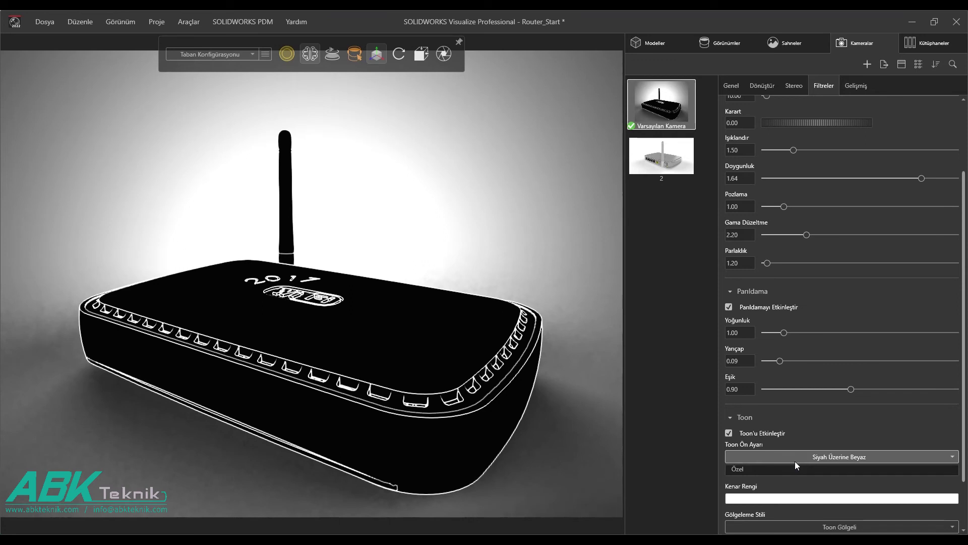
left_click(794, 459)
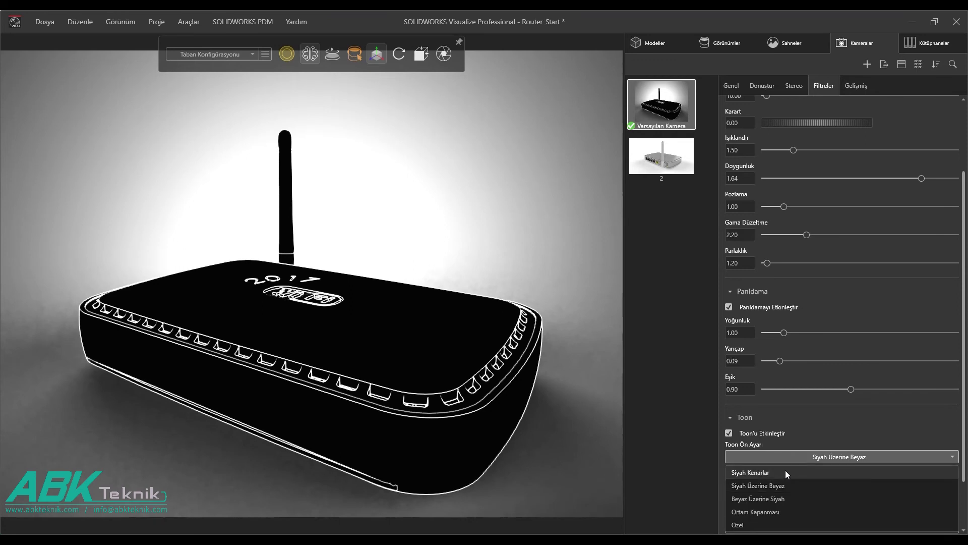
left_click(782, 498)
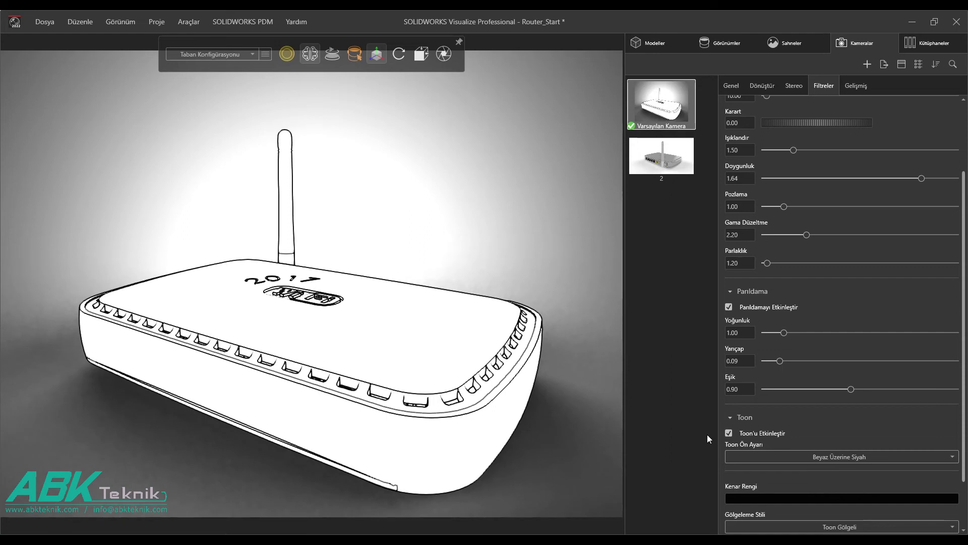
Turn the toon filter back off and bring up the render output settings
left_click(765, 452)
left_click(765, 450)
left_click(729, 432)
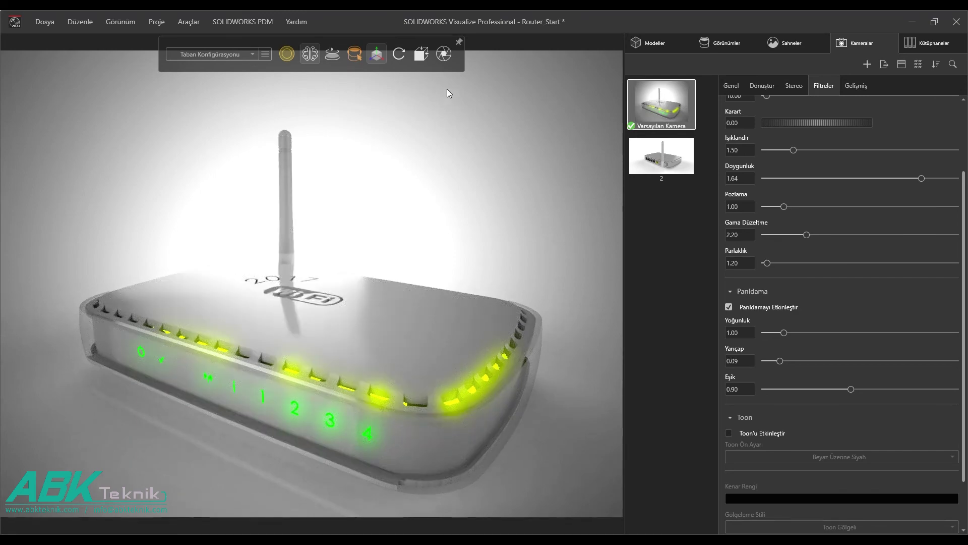
left_click(444, 54)
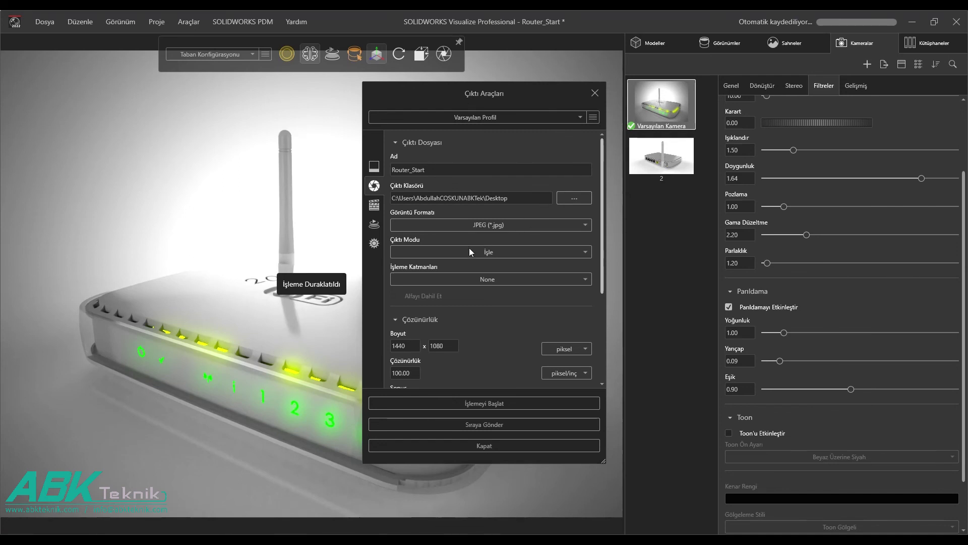
Set output to render Tüm Kameralar as PNG images with alpha included
left_click(522, 251)
left_click(496, 277)
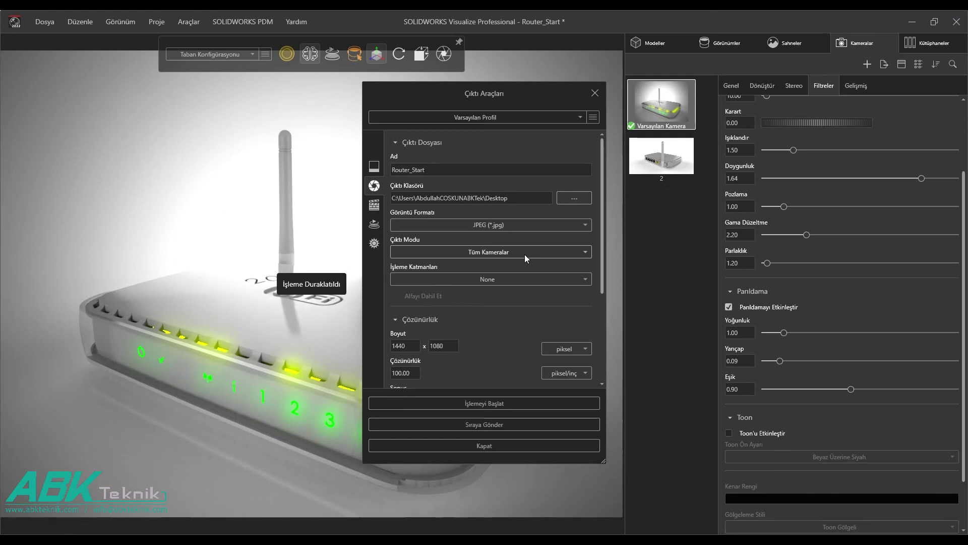
left_click(509, 224)
left_click(449, 251)
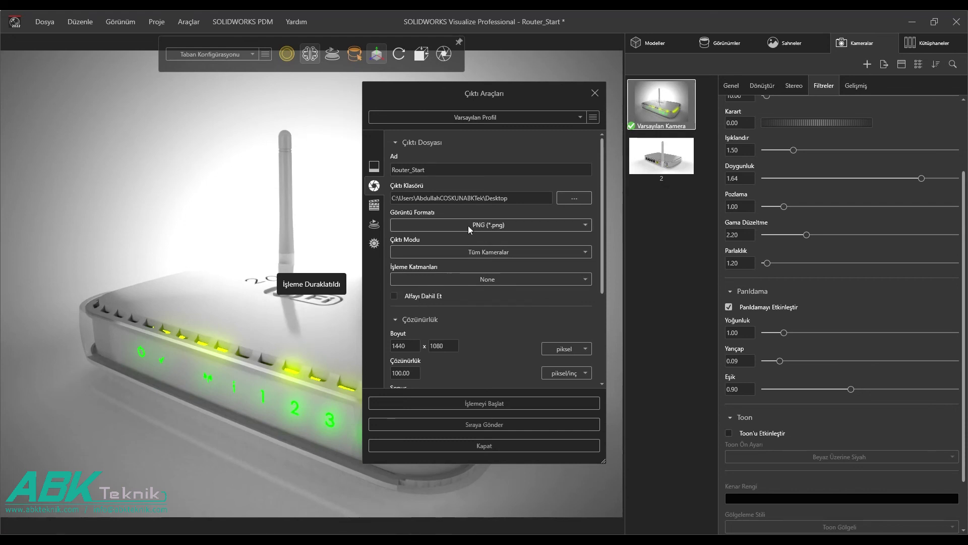
left_click(422, 296)
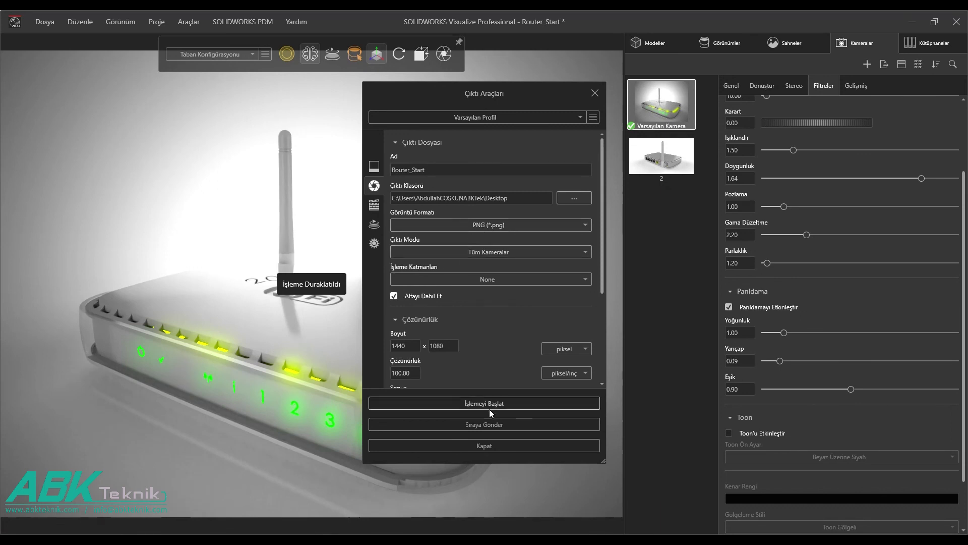